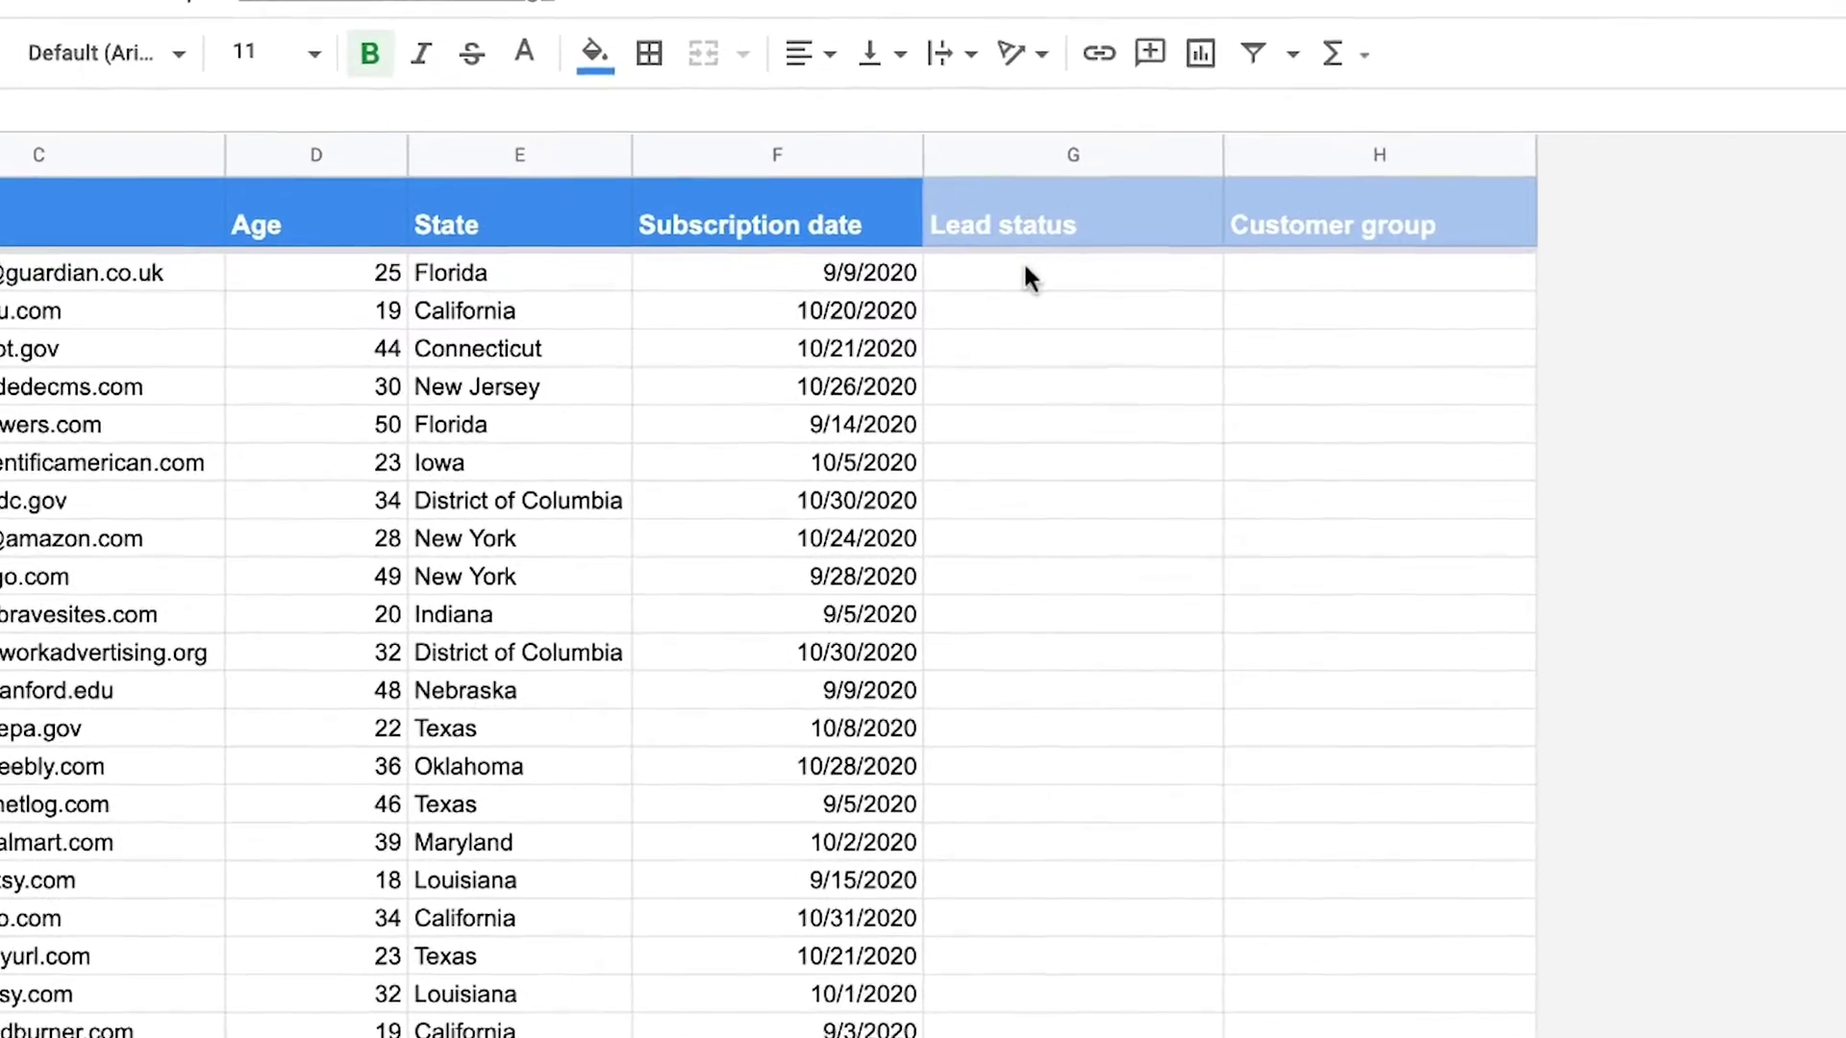
- Enter =IF(F2<DATE(2020,10,1),"Cold","Hot") in G2 so the first customer shows Cold
click(1118, 313)
text(=)
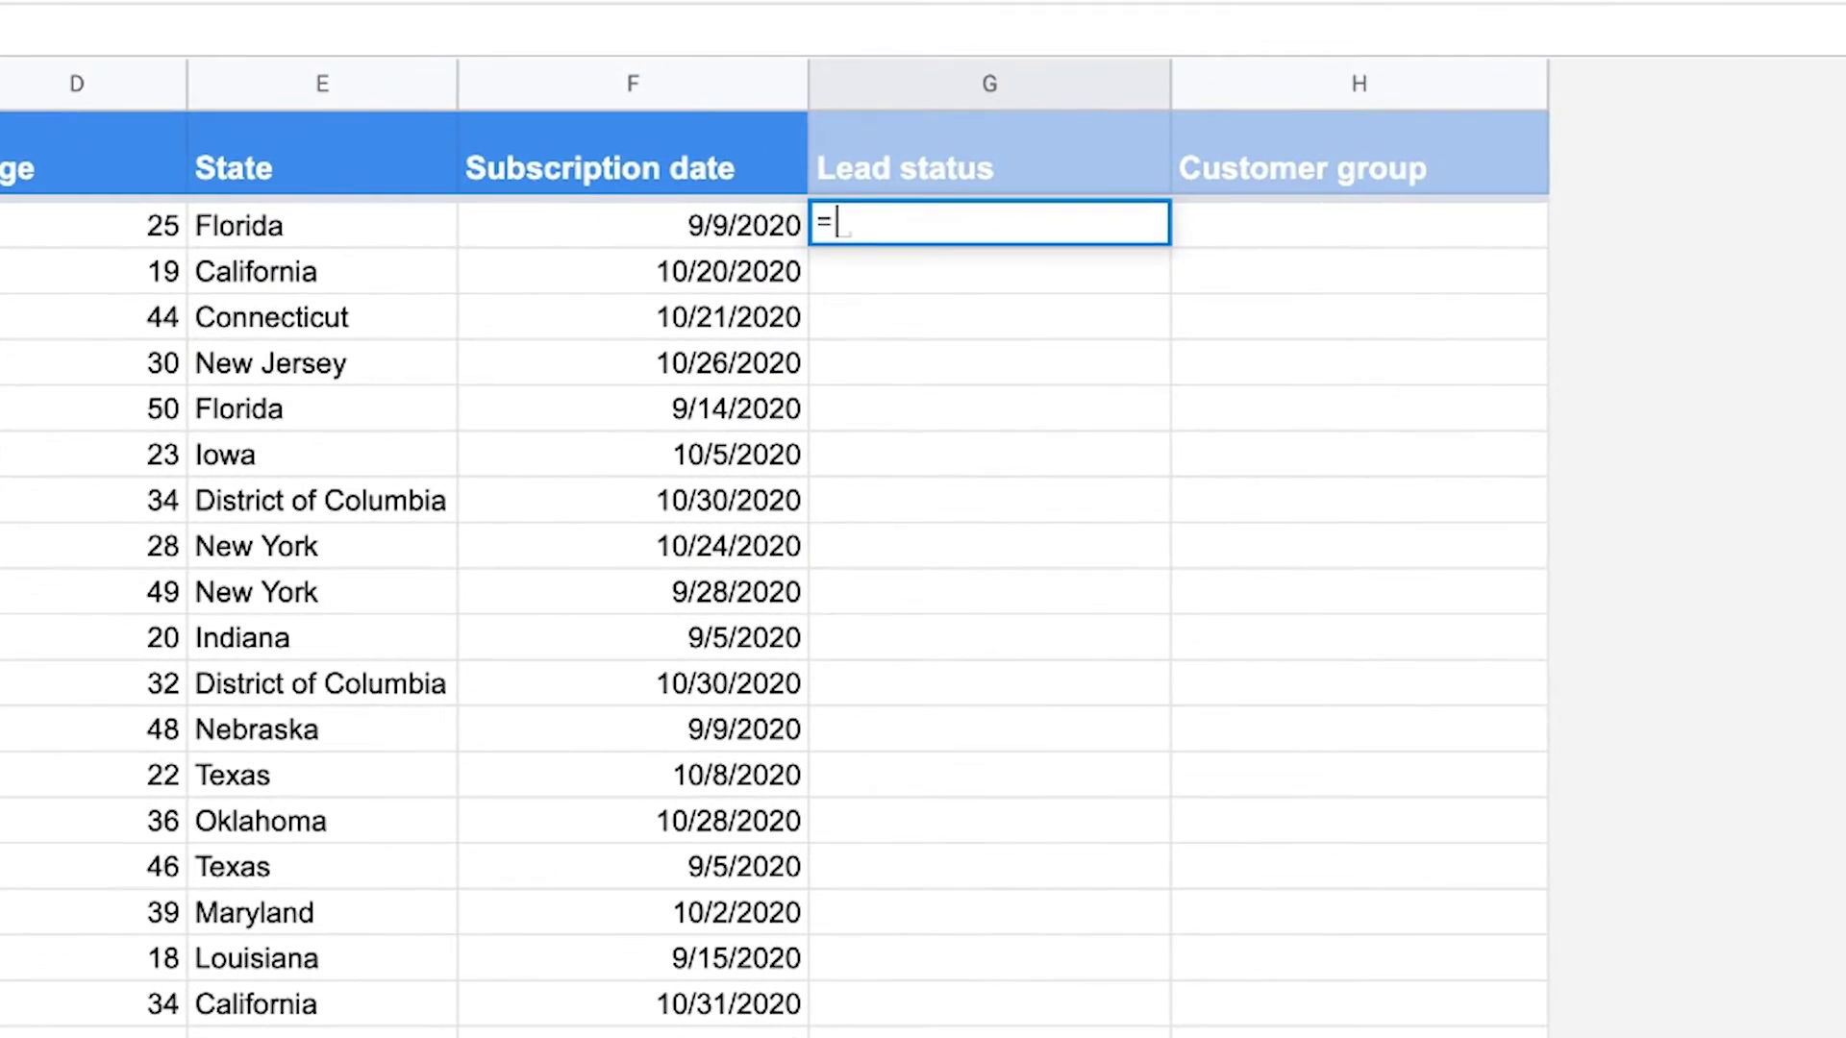
text(IF()
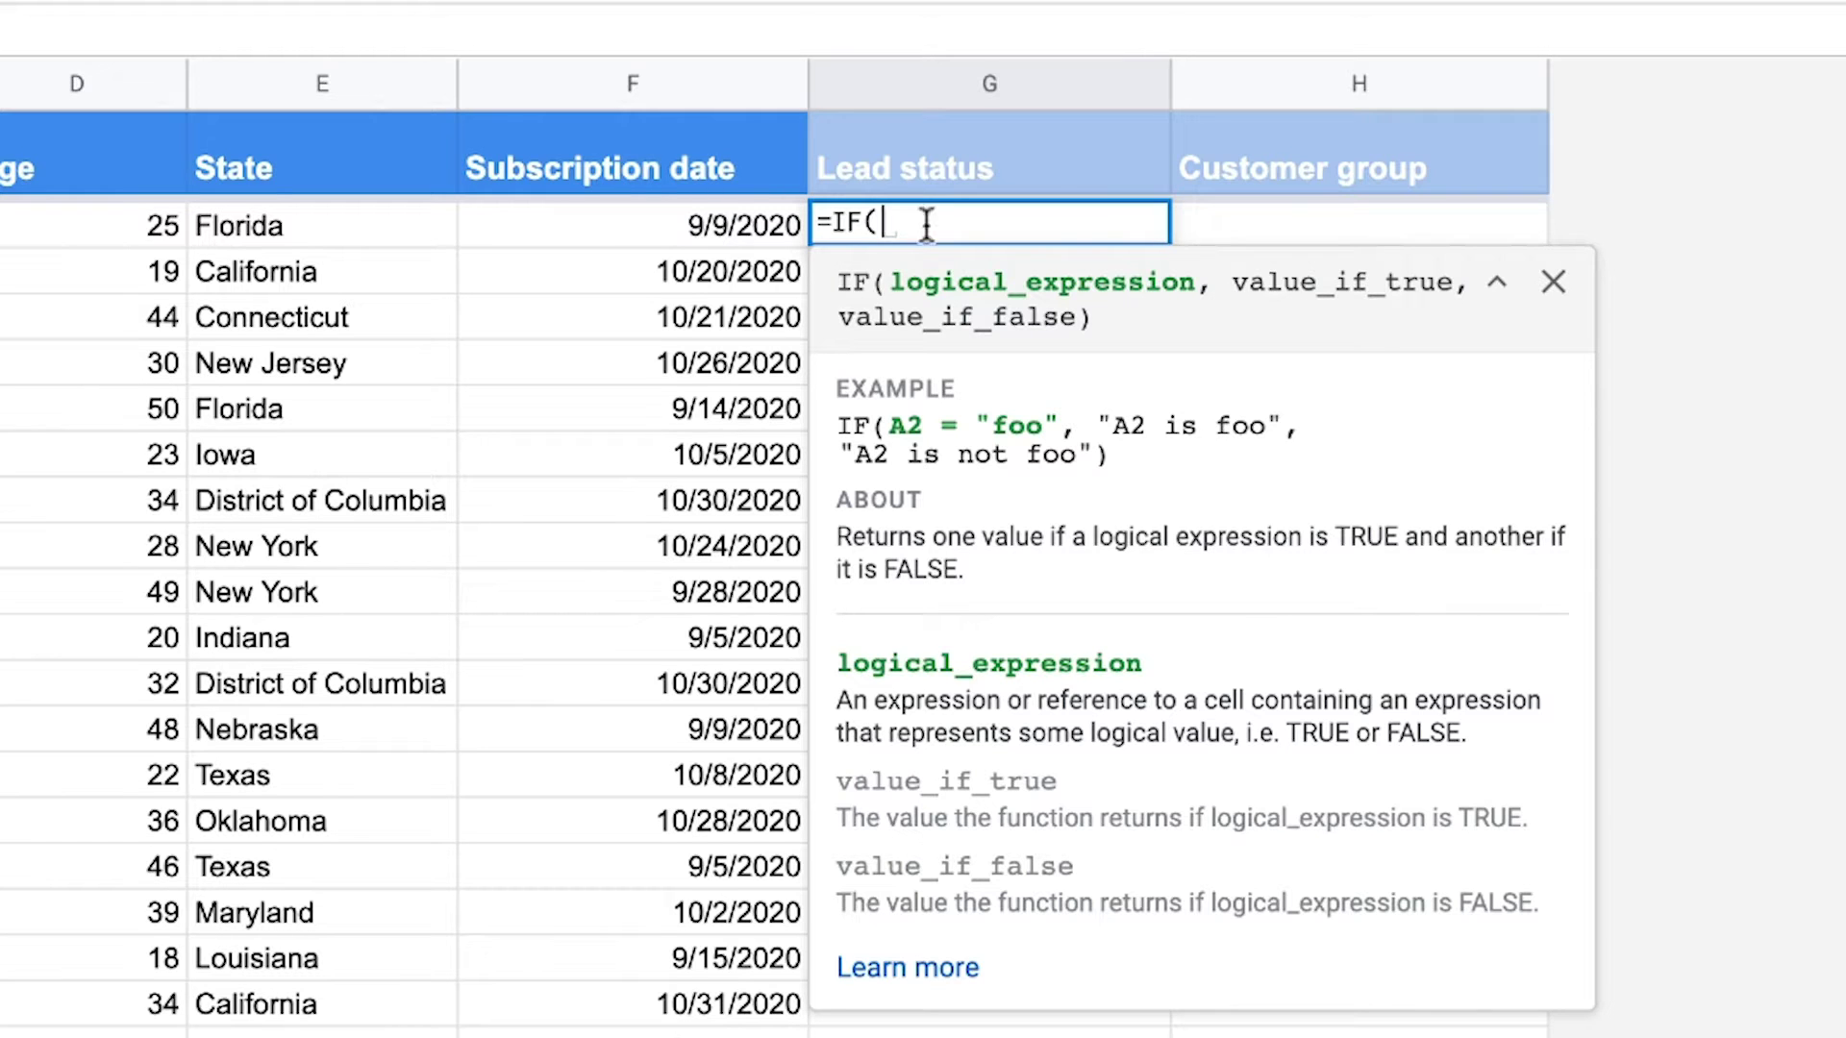
click(656, 228)
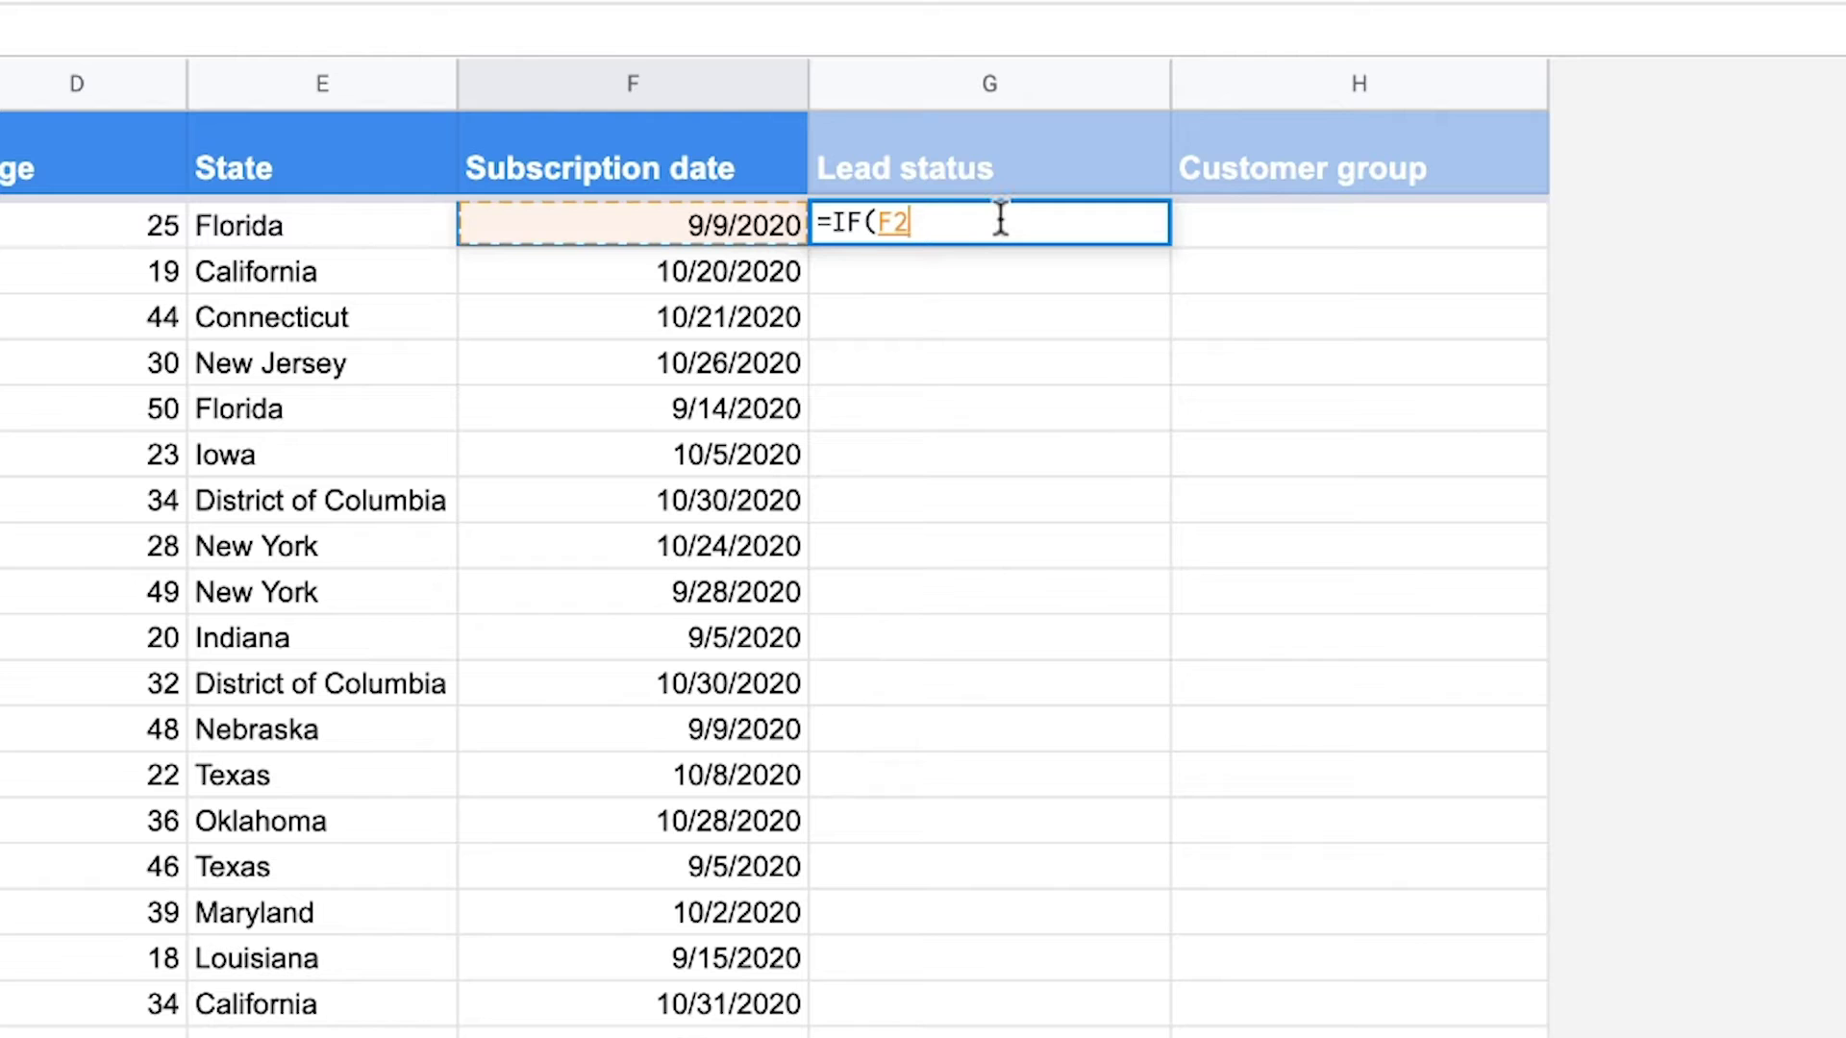
text(<)
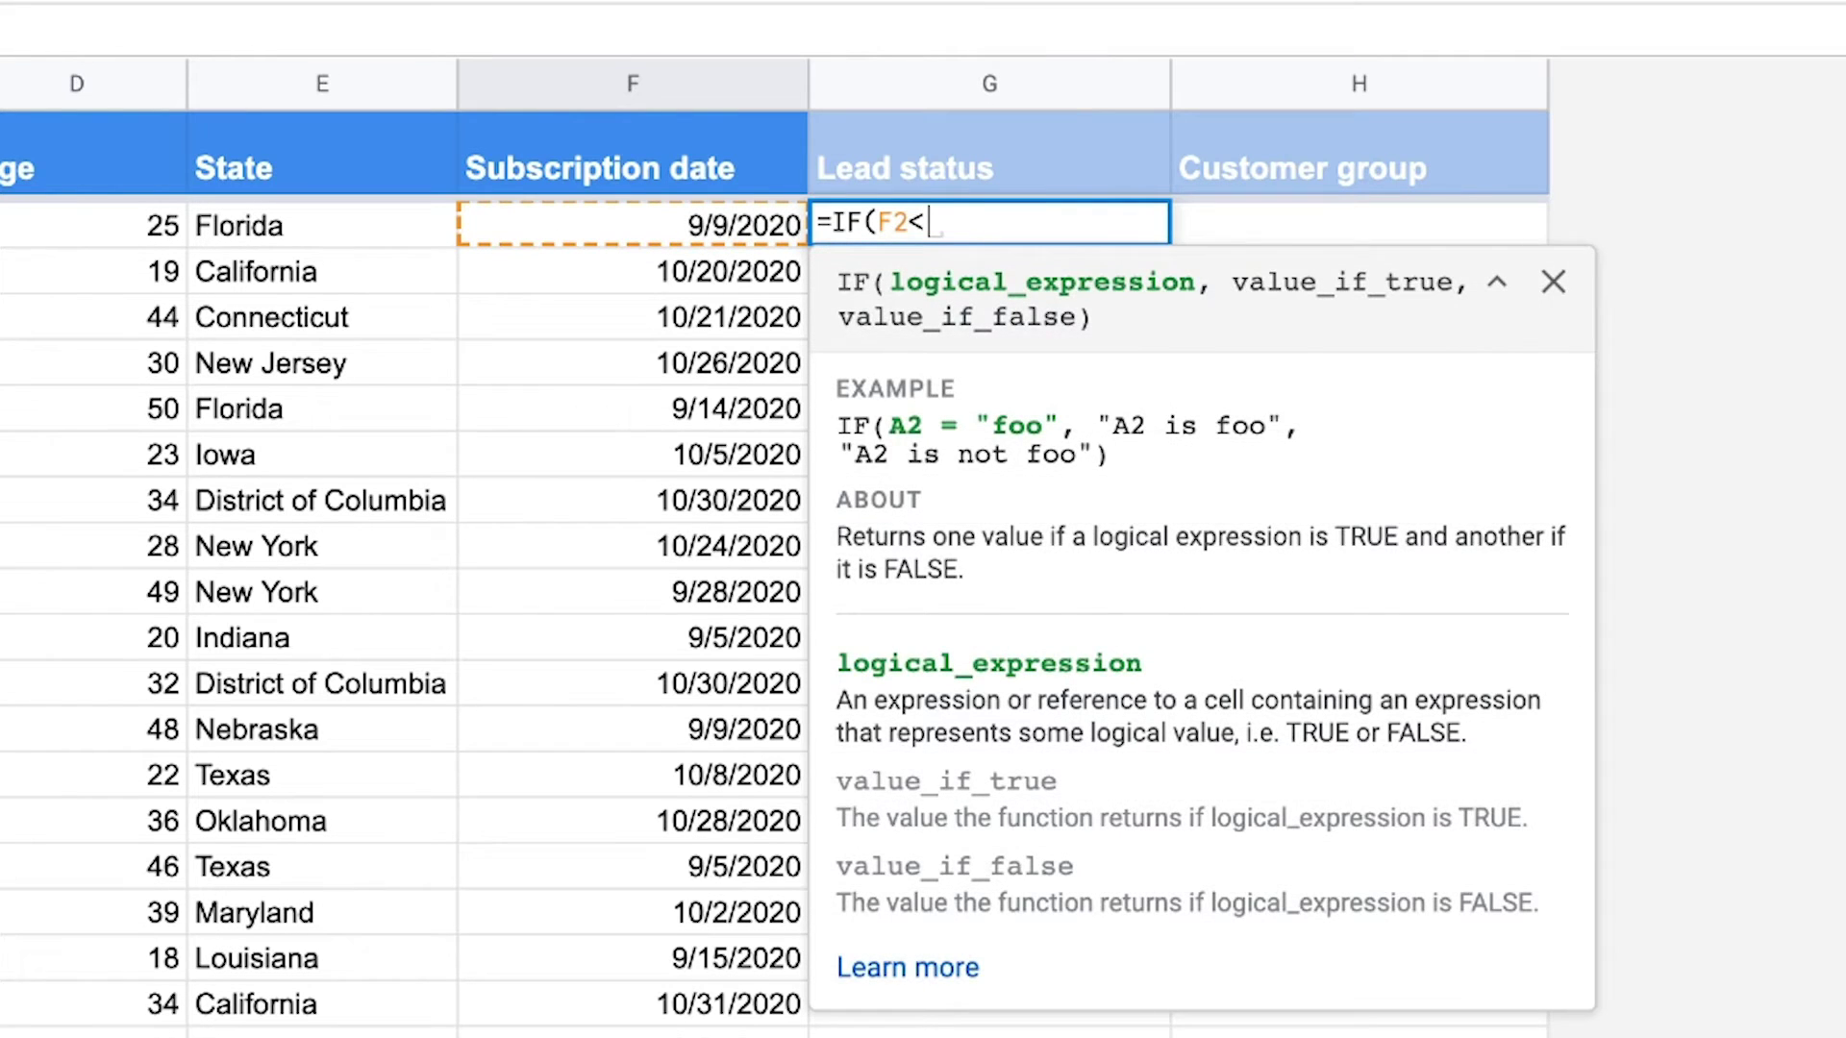
text(DATE(2020)
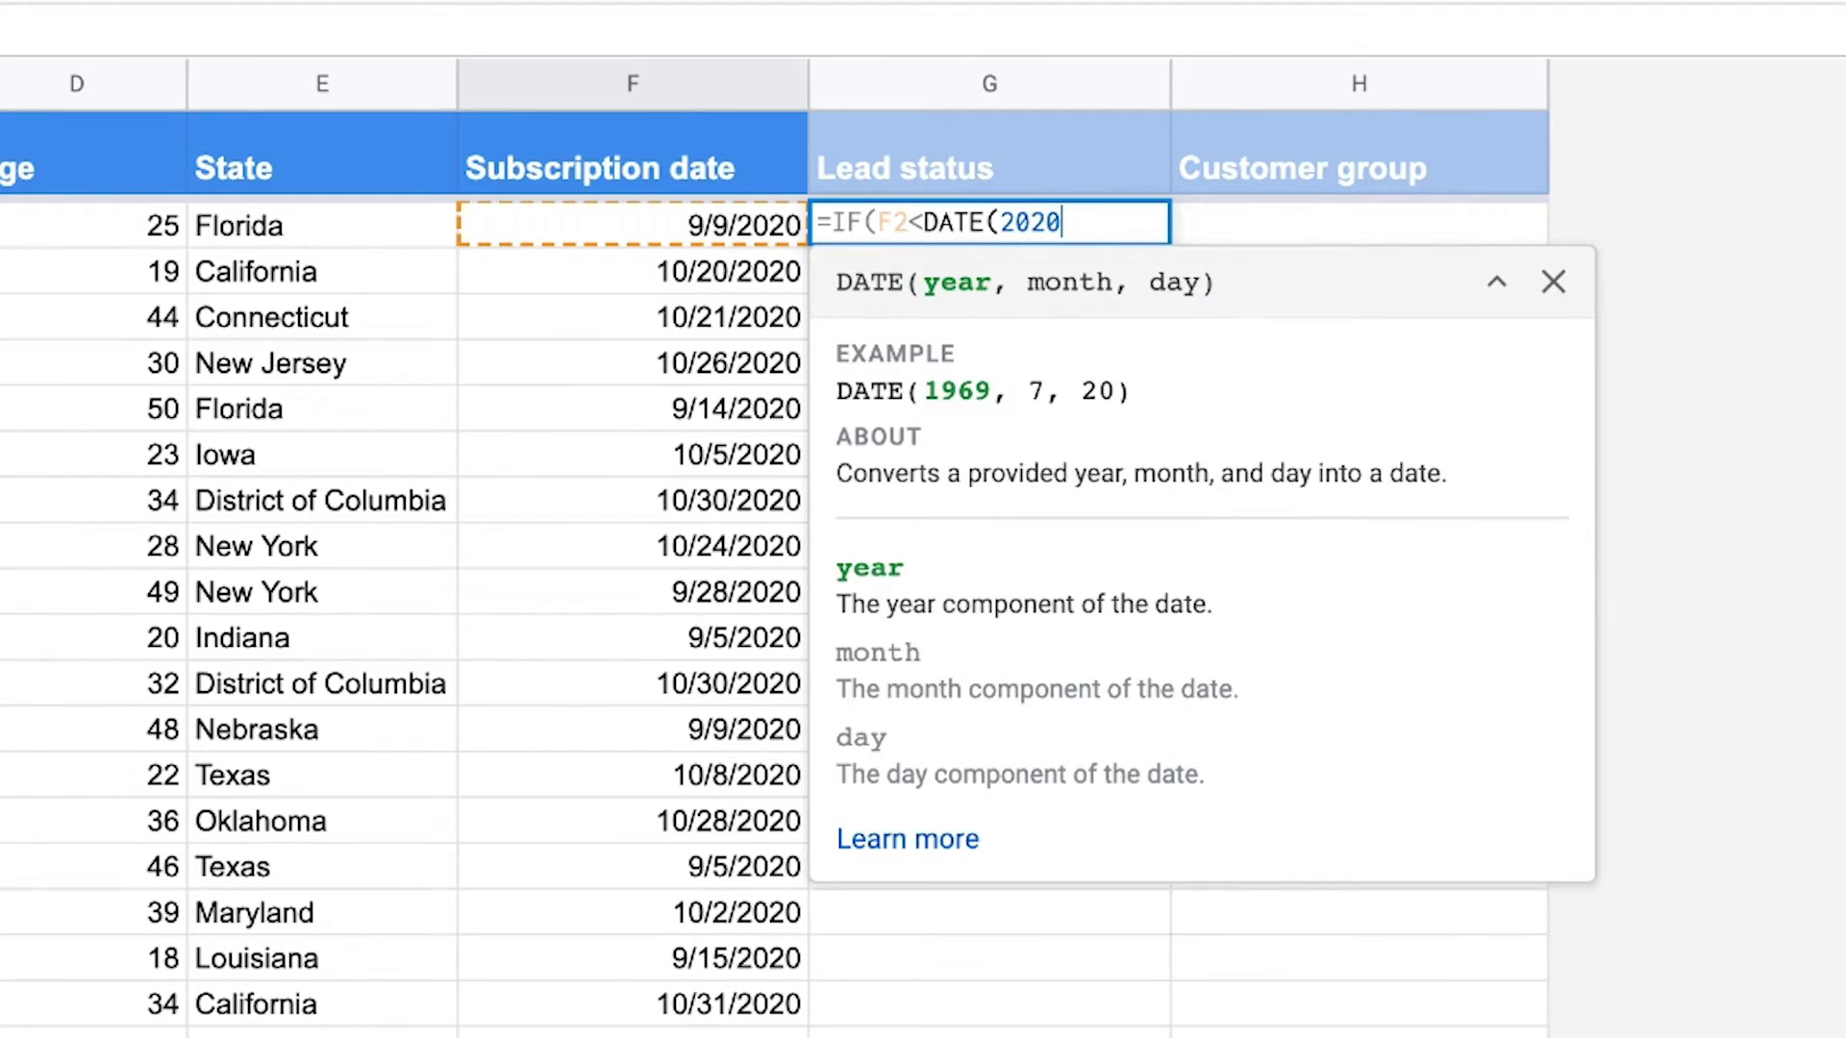
text(,10)
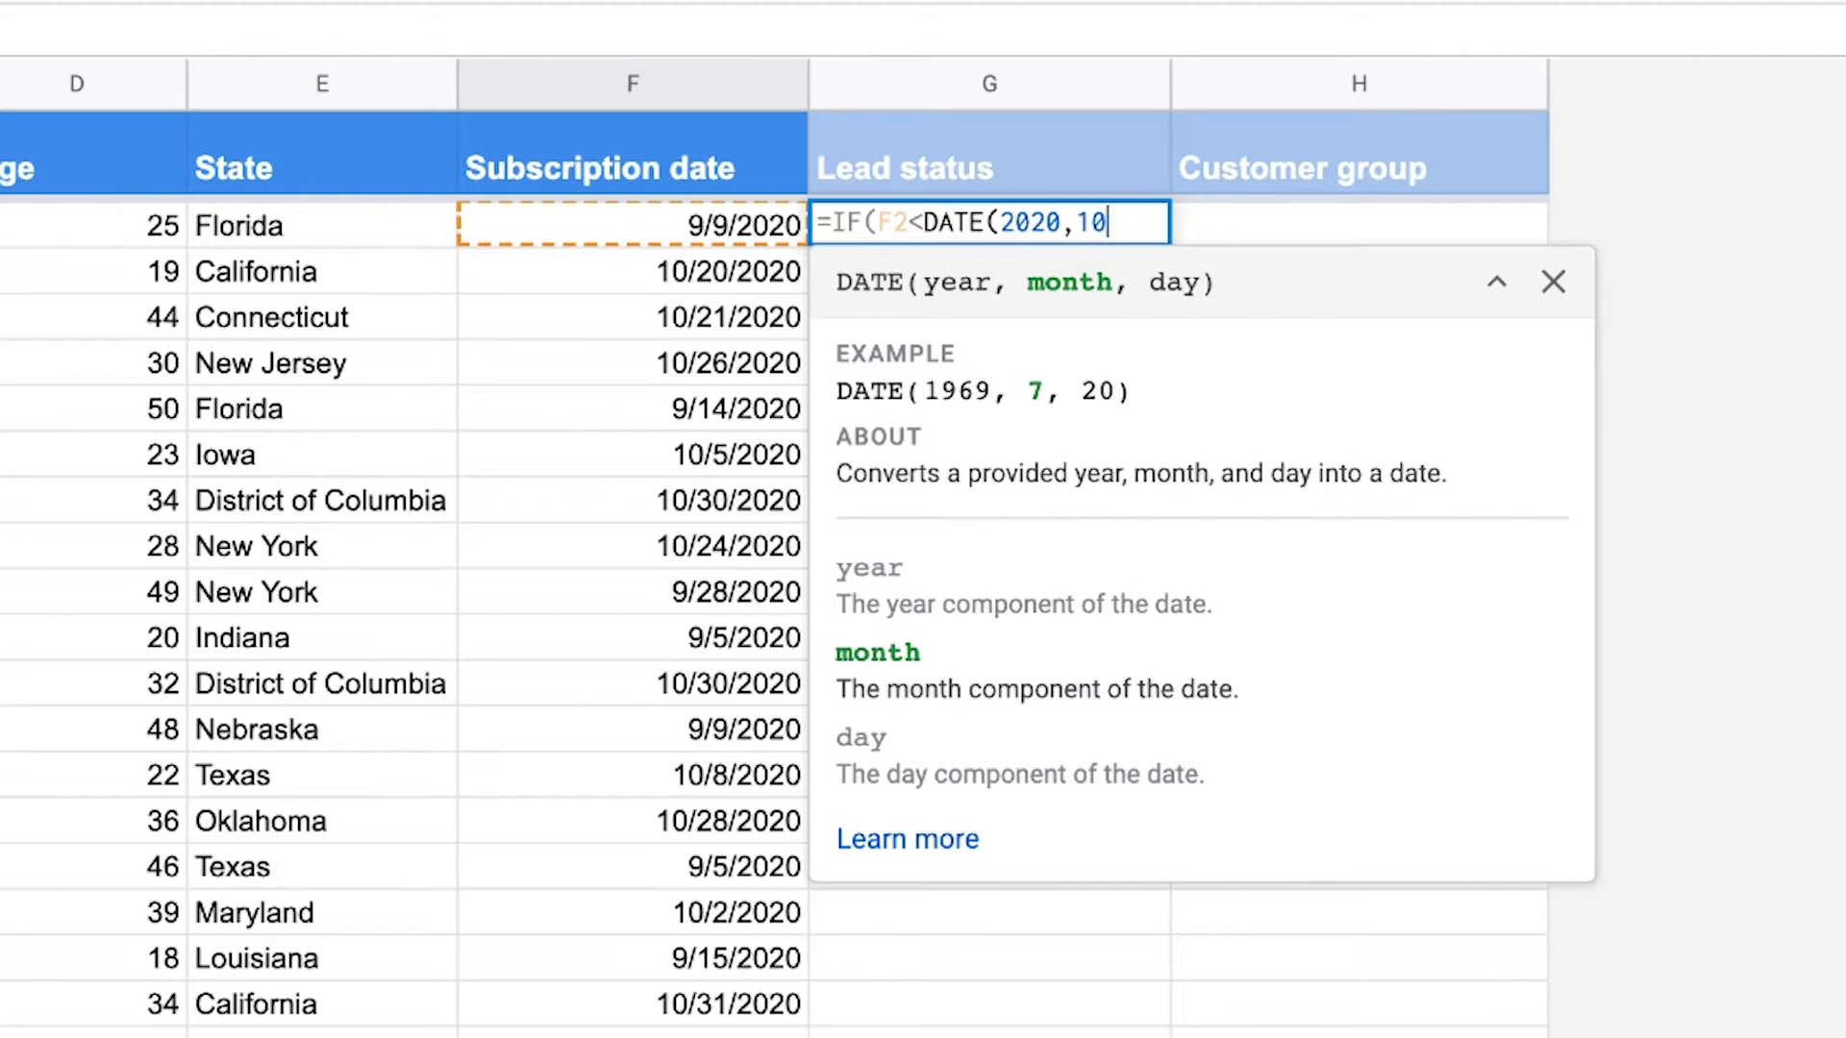
text(,1),)
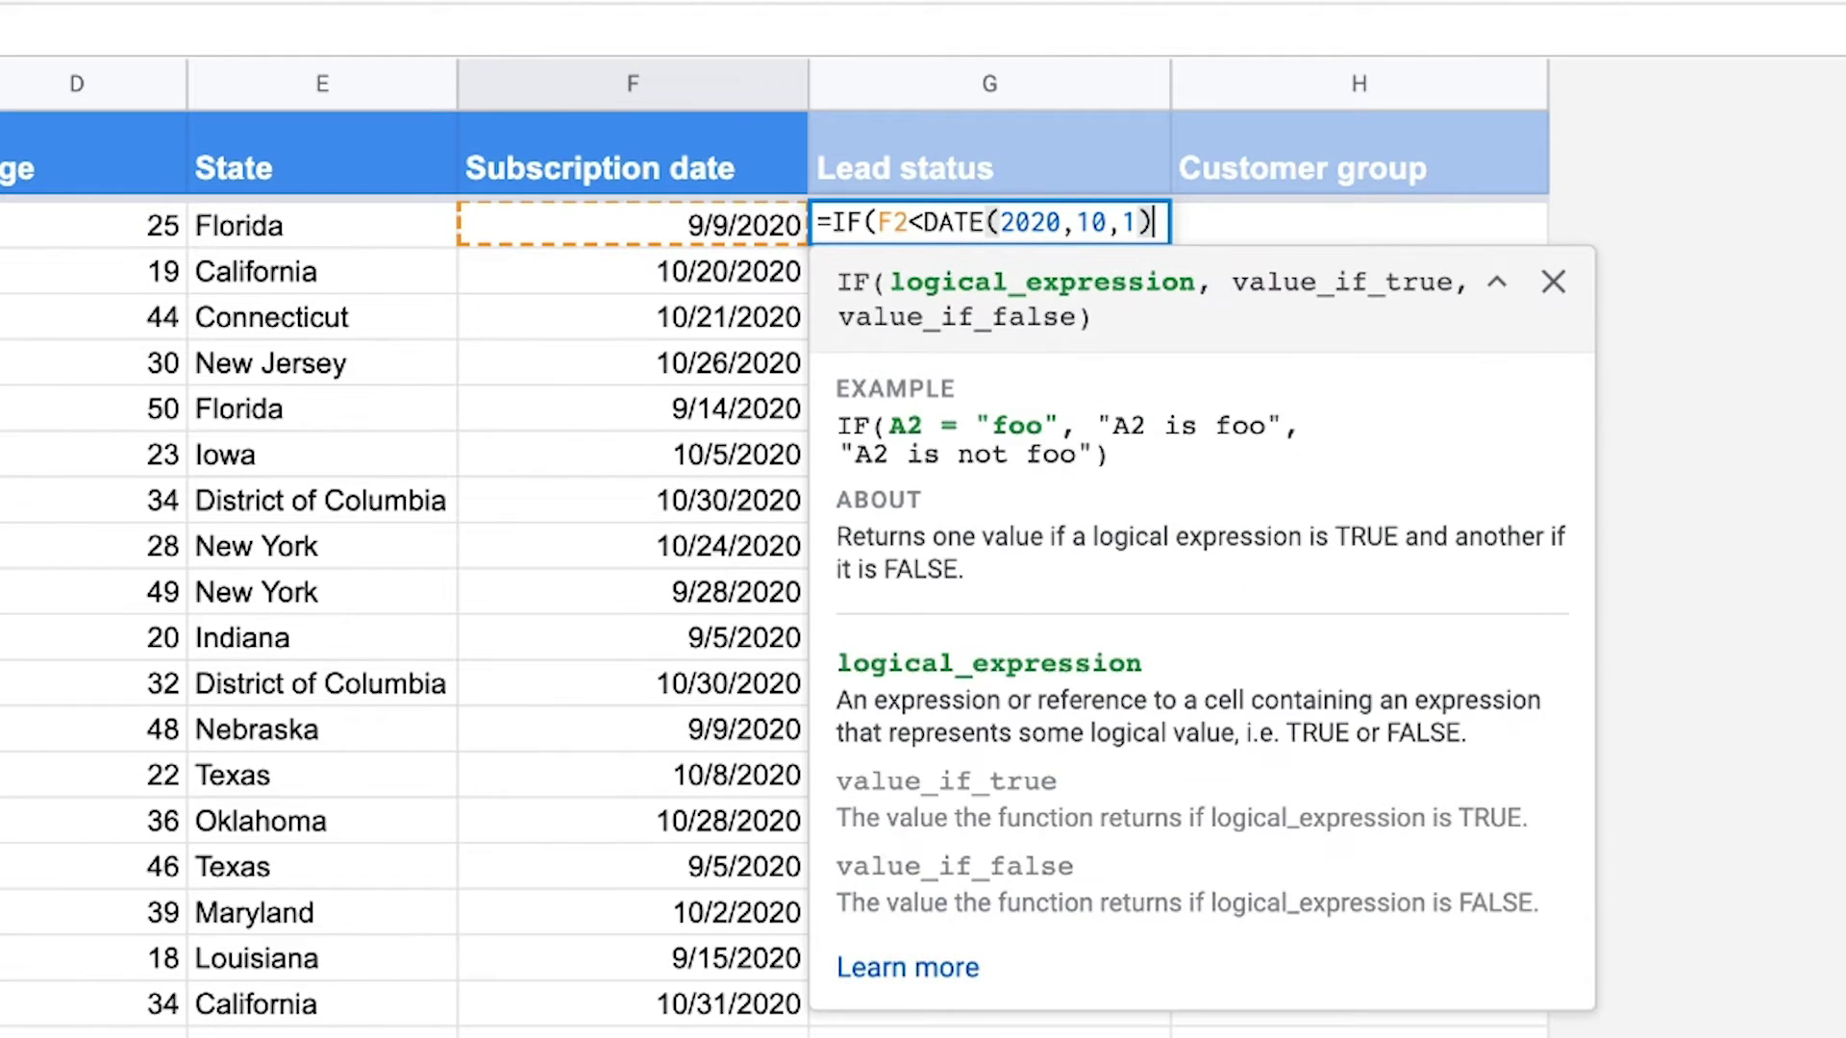
text("Co)
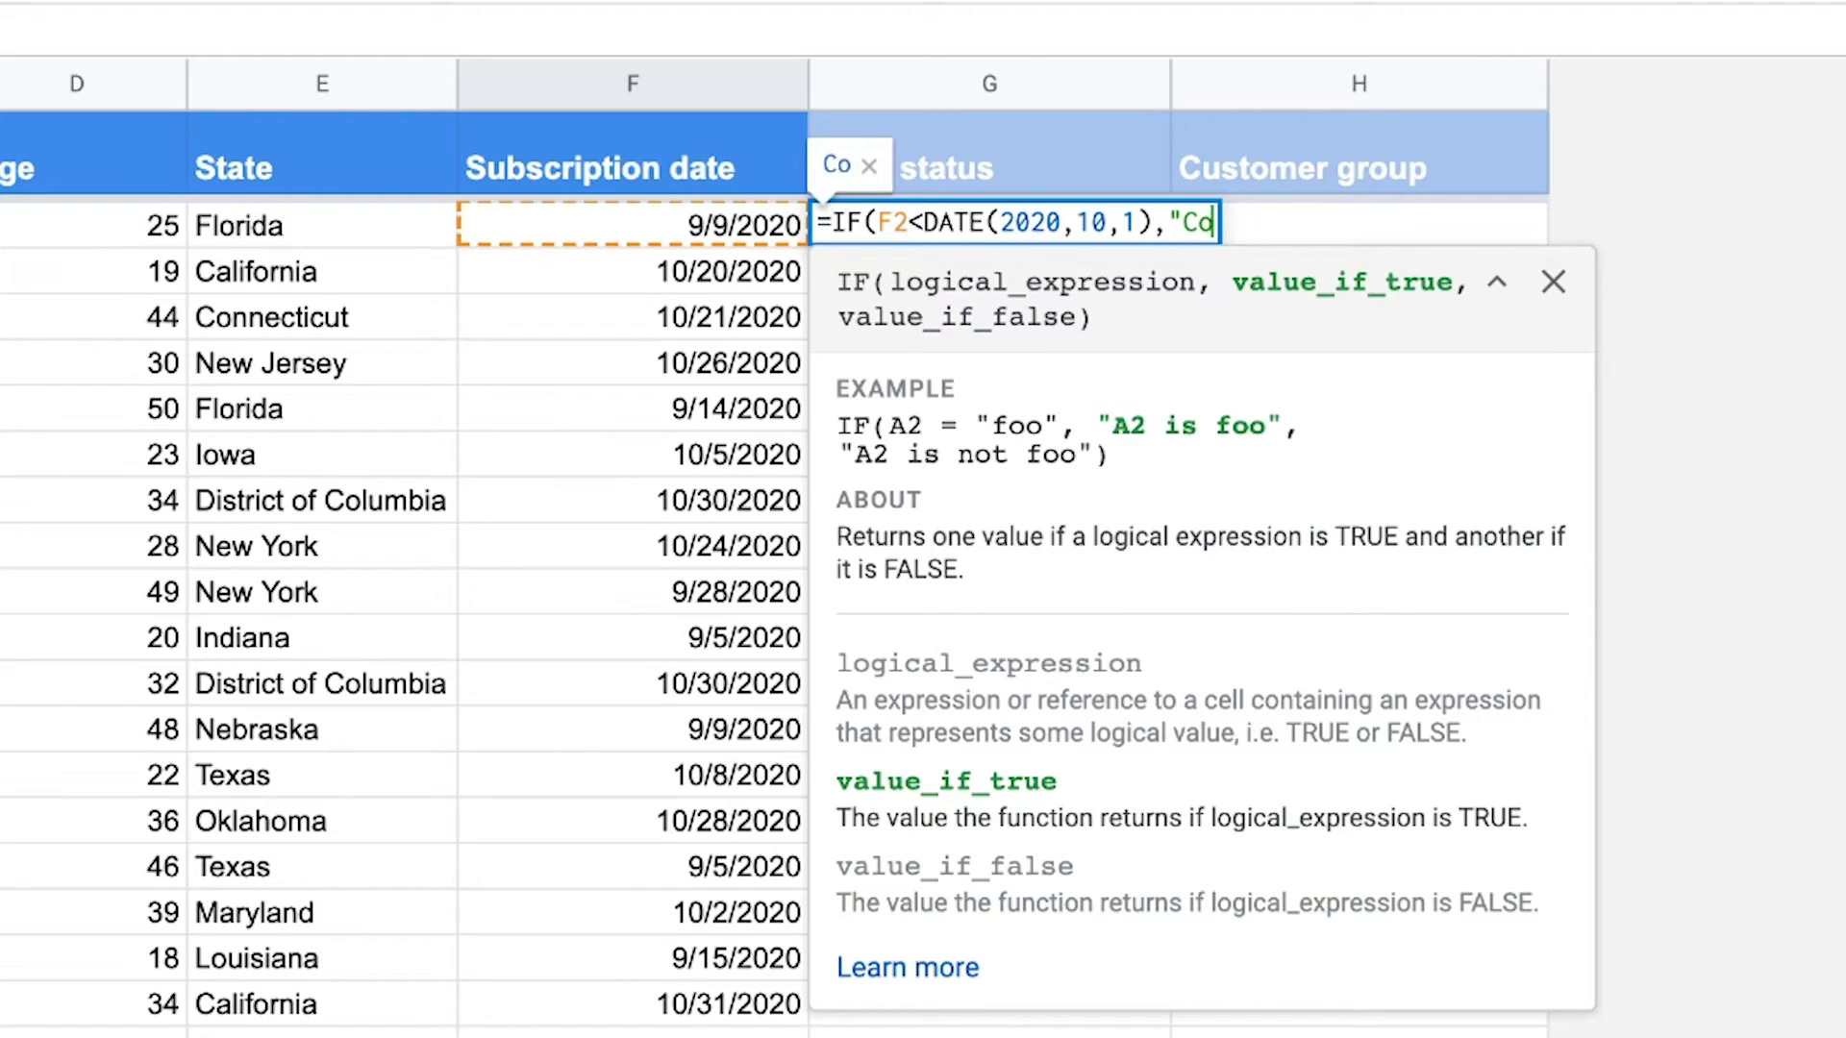
text(ld", )
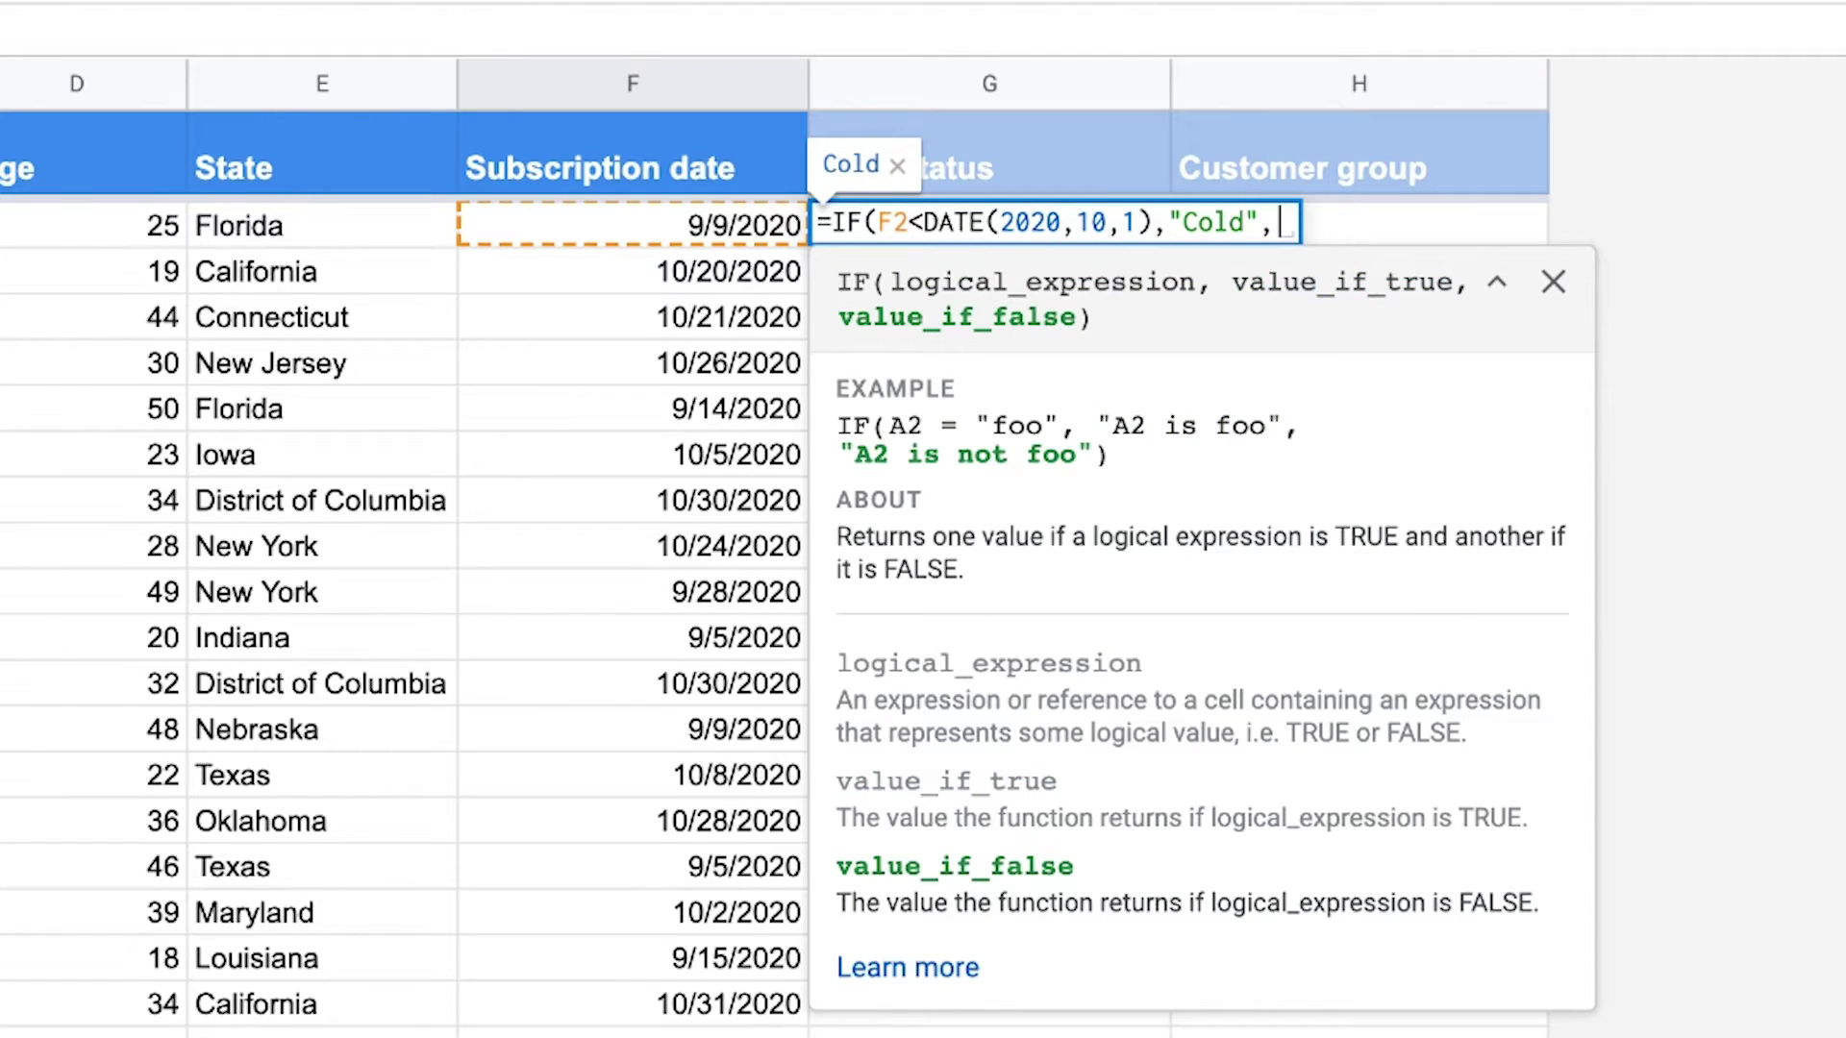
text("Hot")
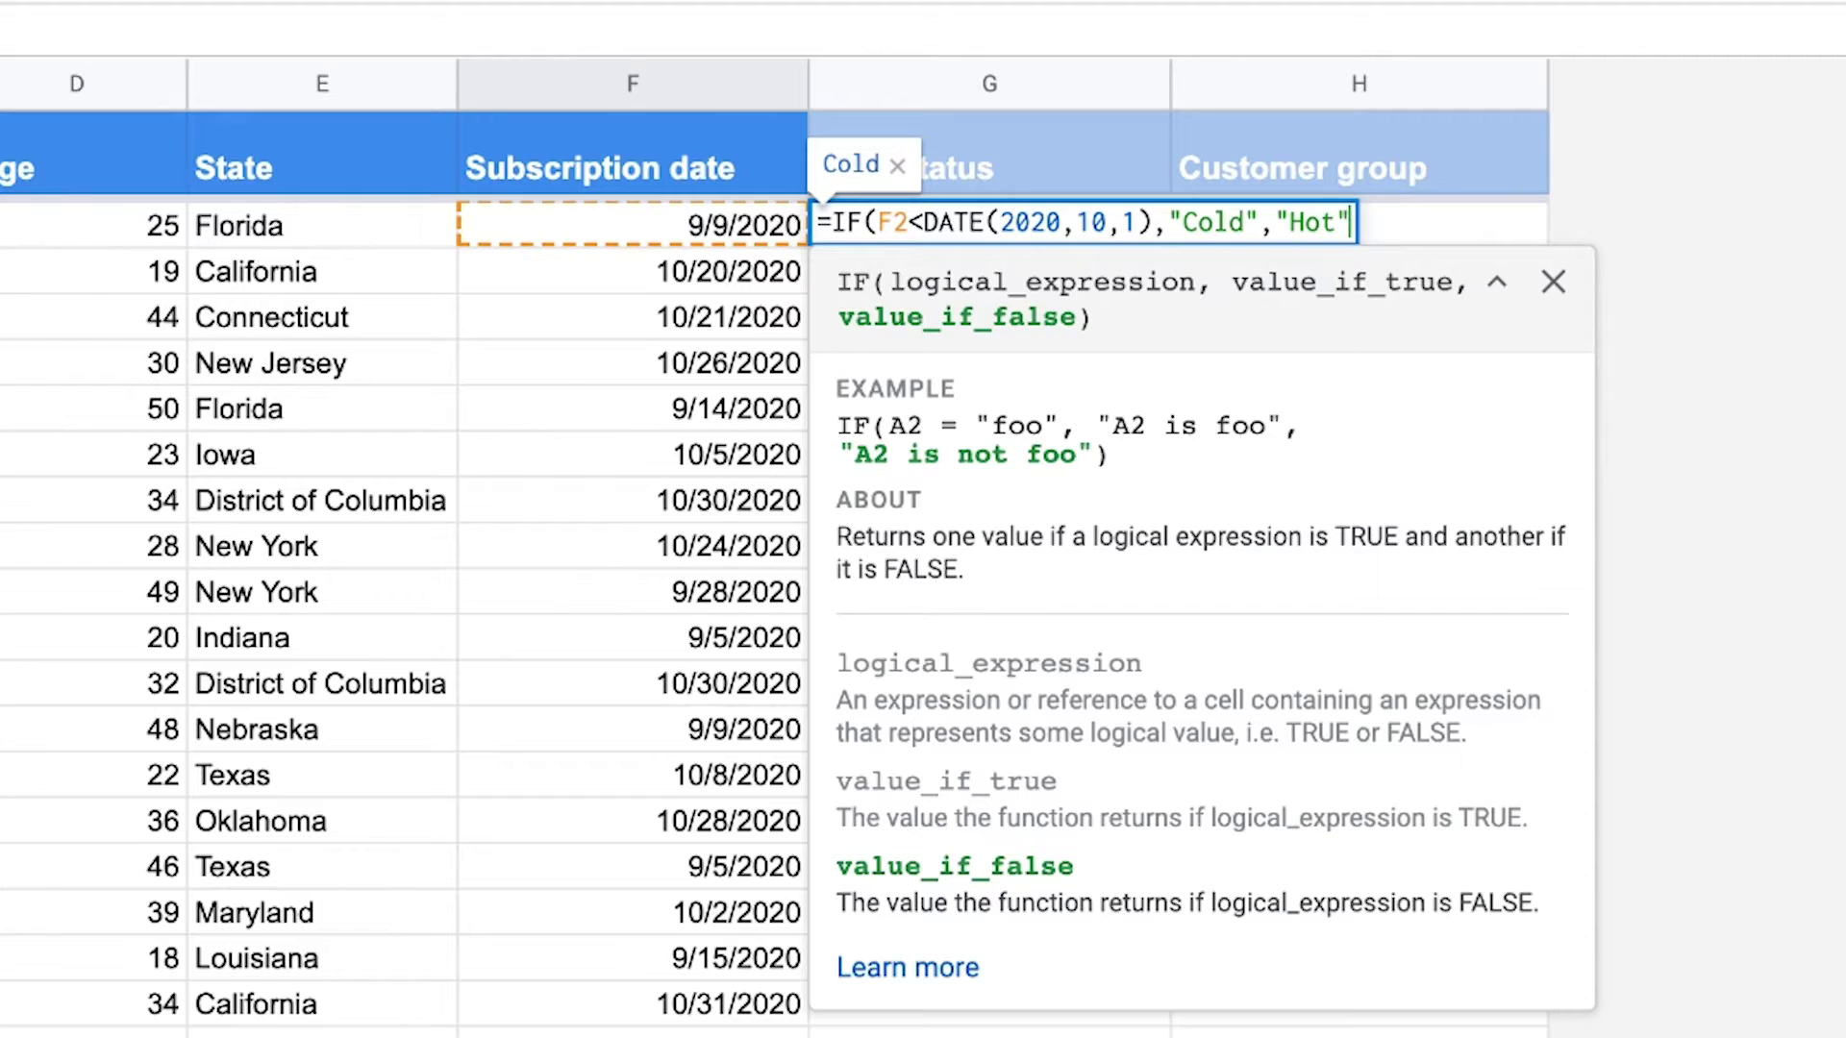
text())
key(Return)
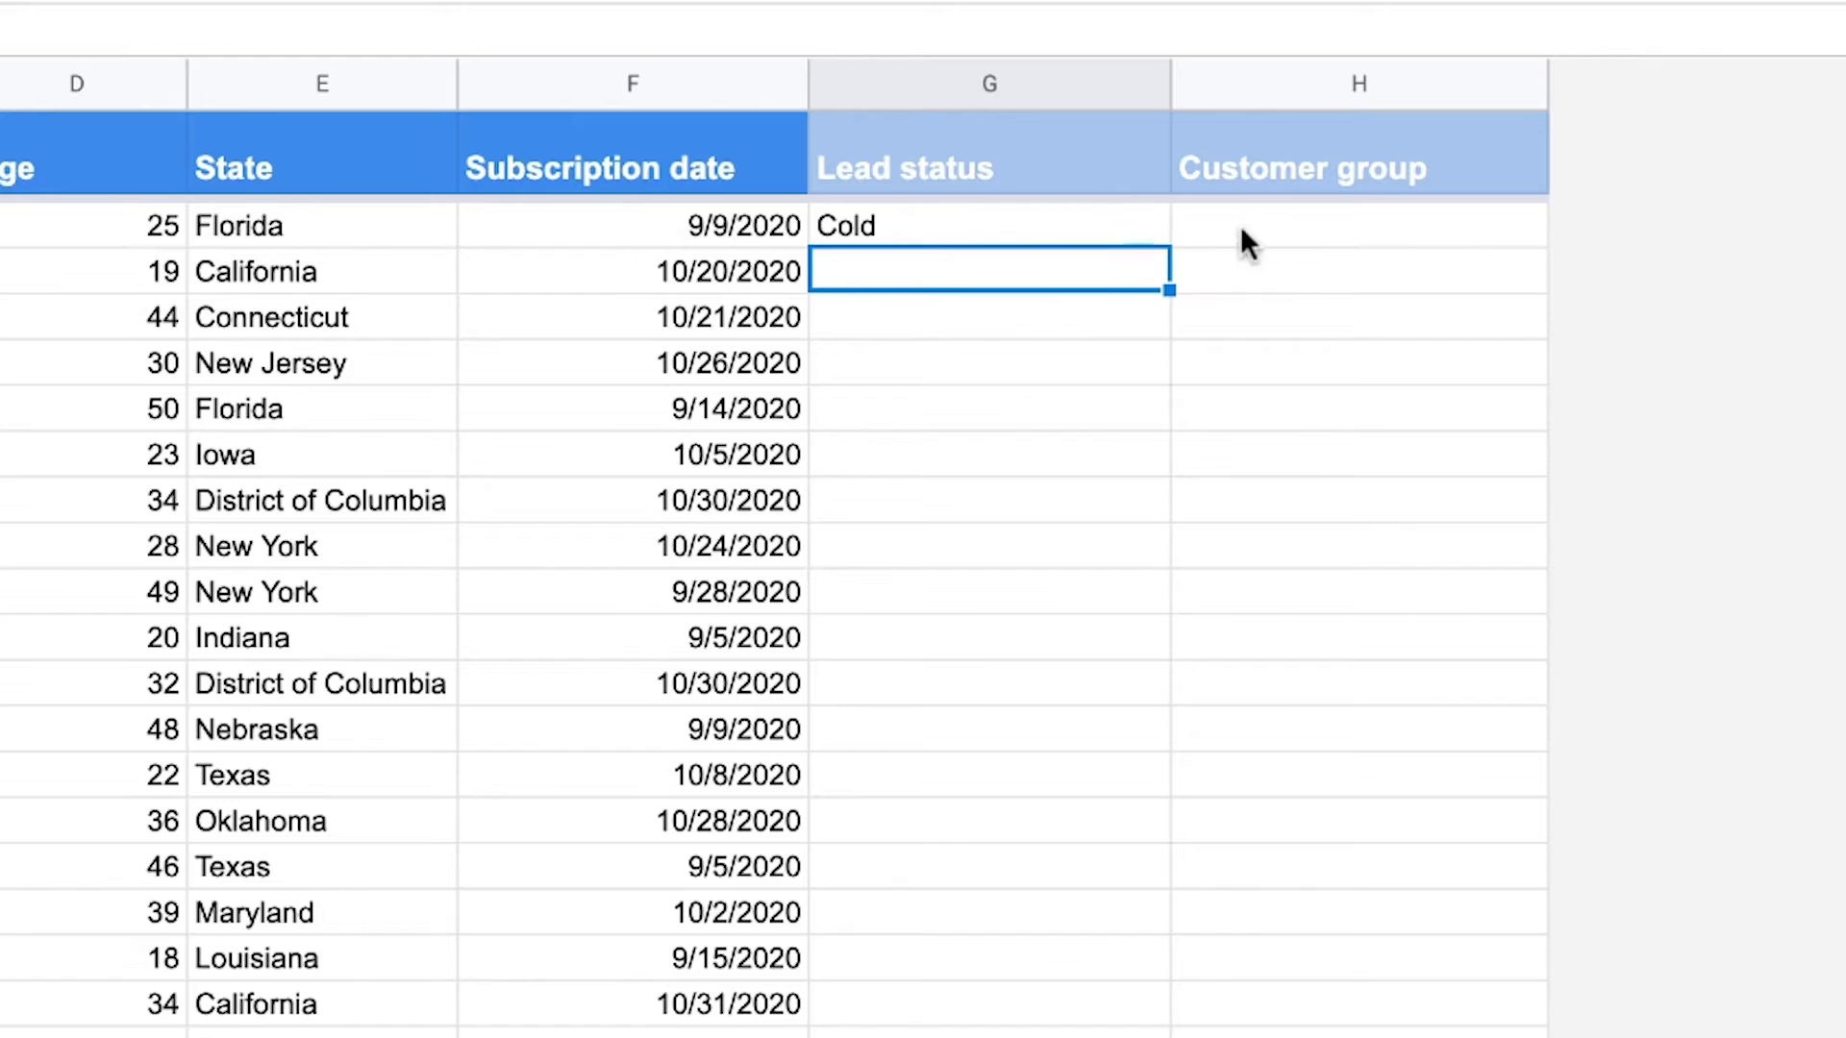
- Copy G2's Lead status formula down the entire column G
click(1137, 227)
double_click(1171, 244)
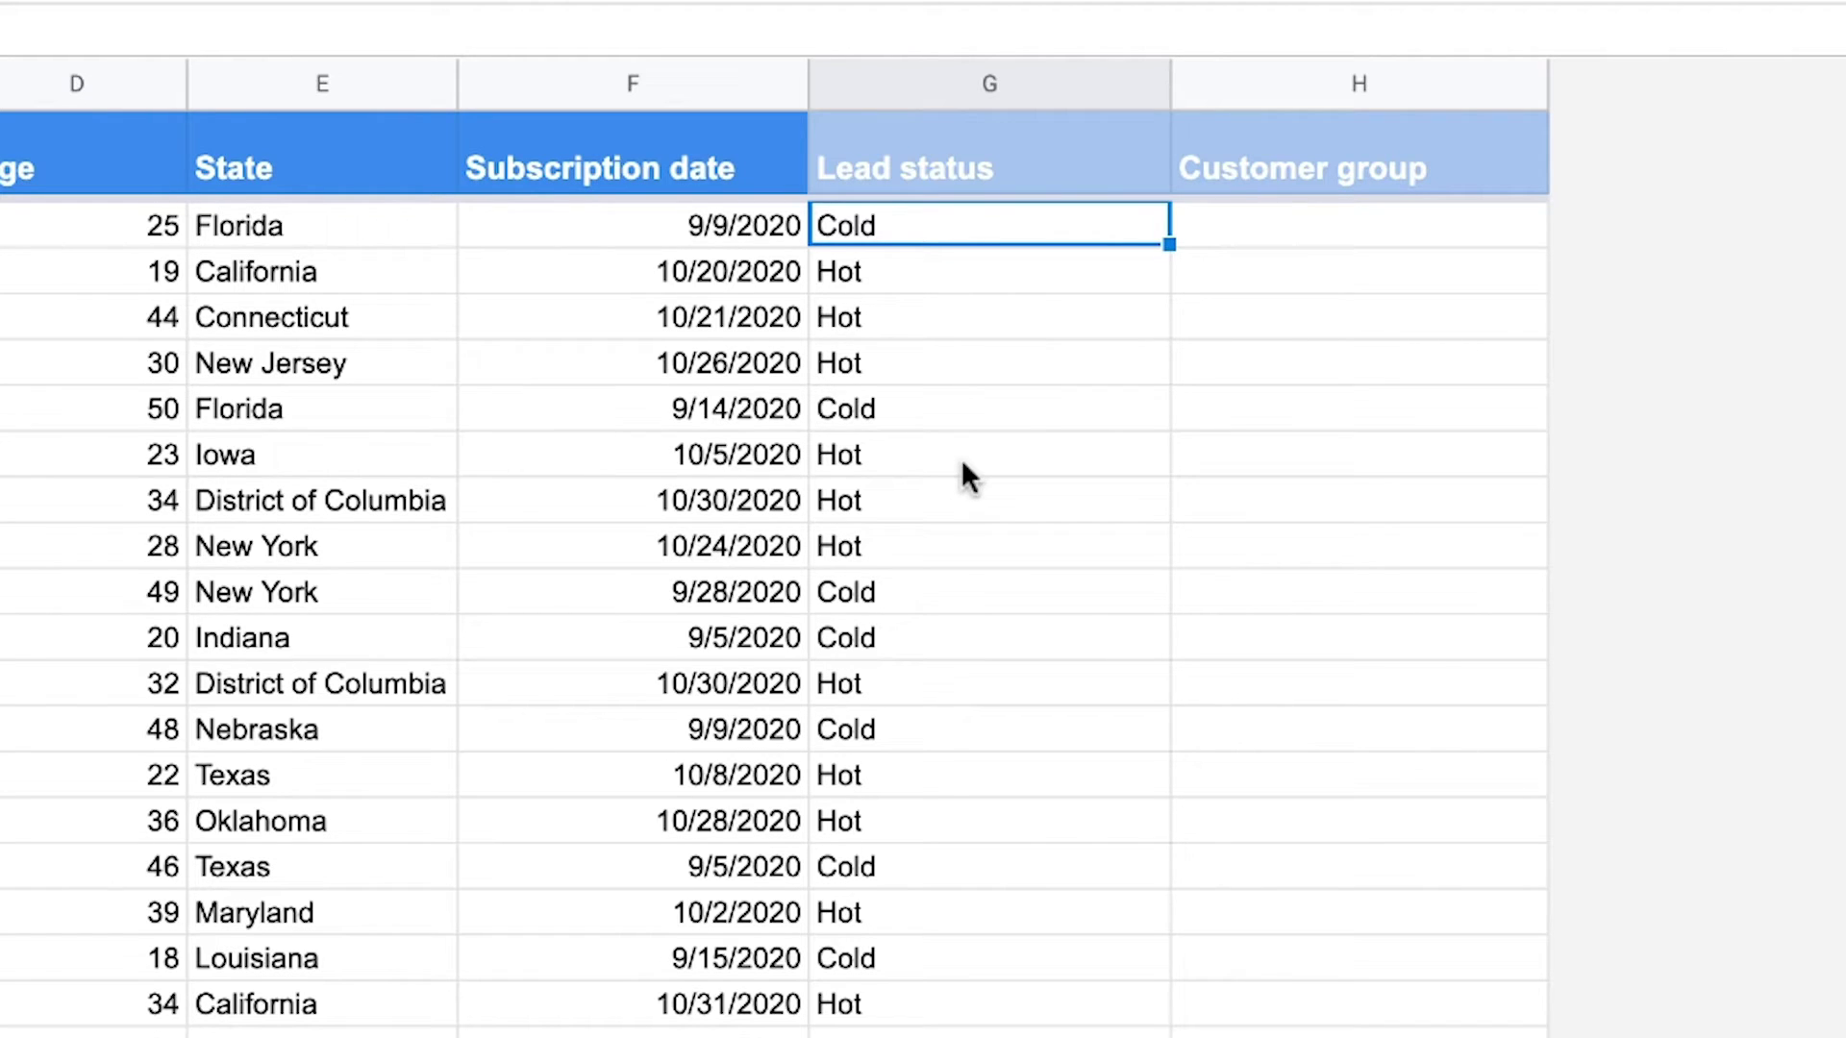
click(1383, 244)
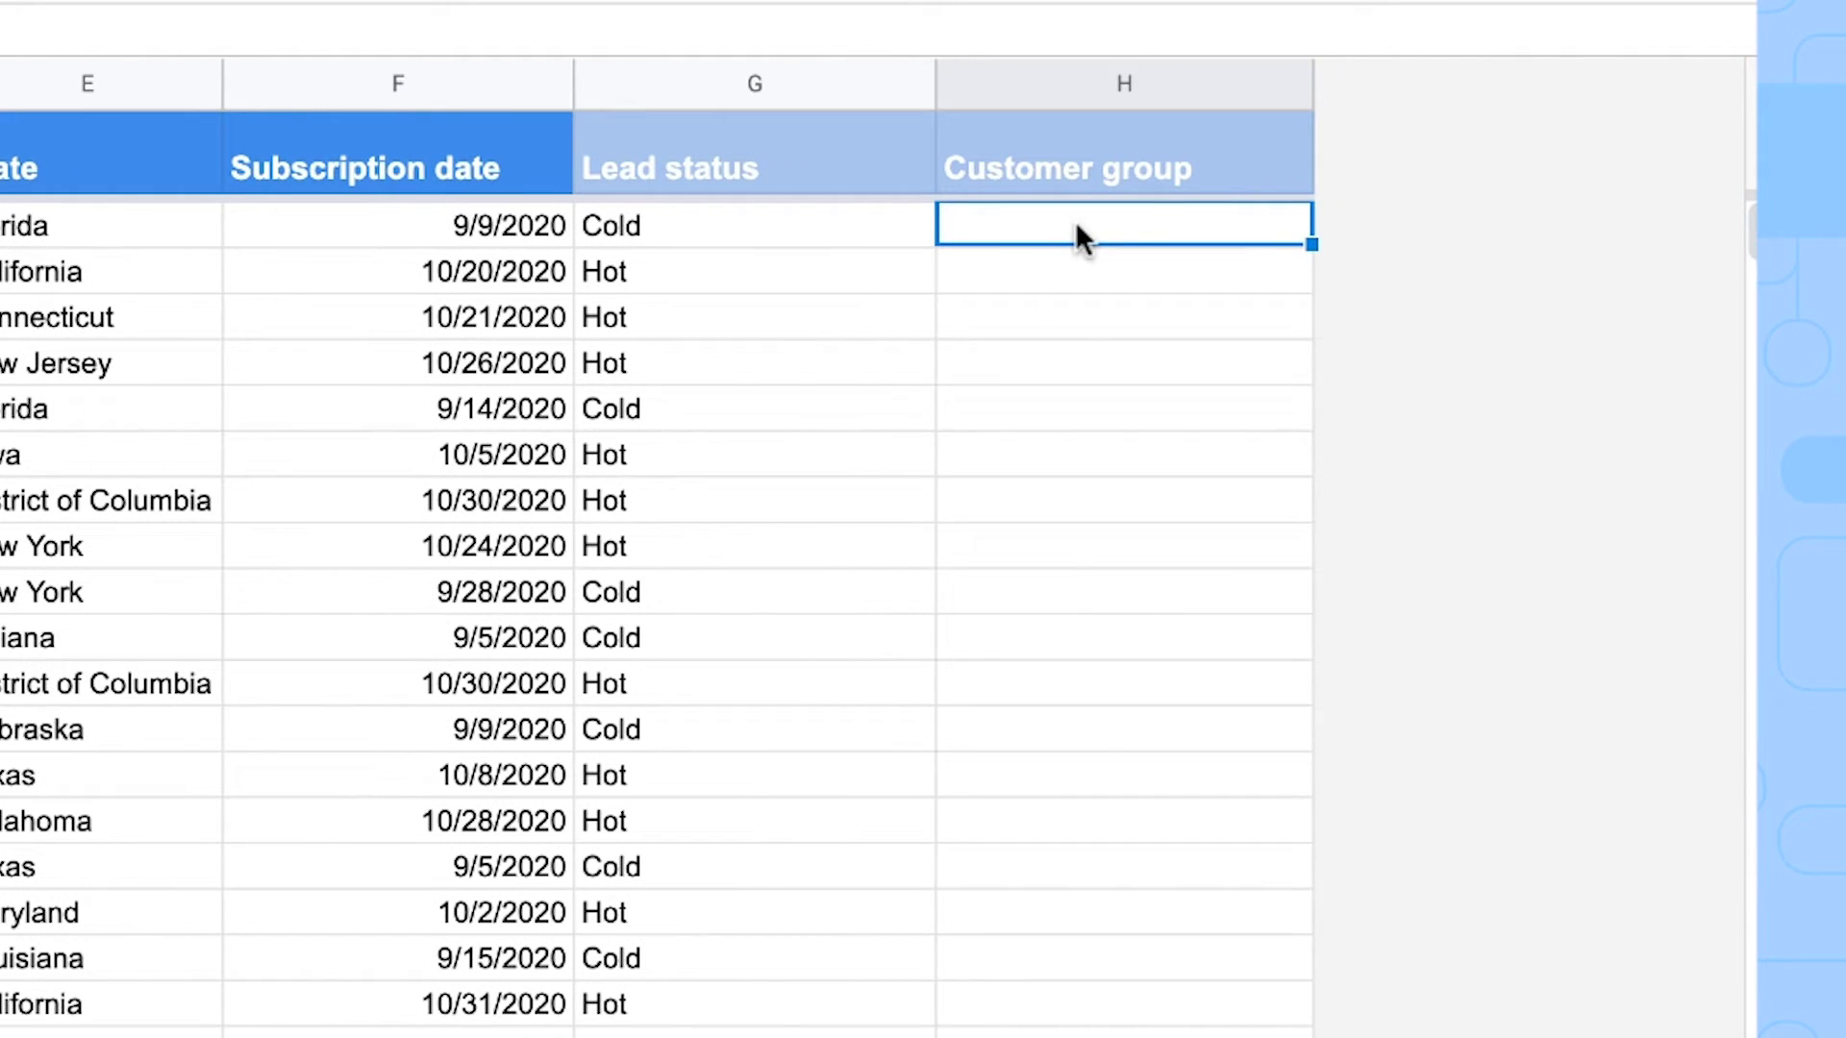
- Enter =IF(D2<=25,"25 or younger","Older than 25") in H2
text(=)
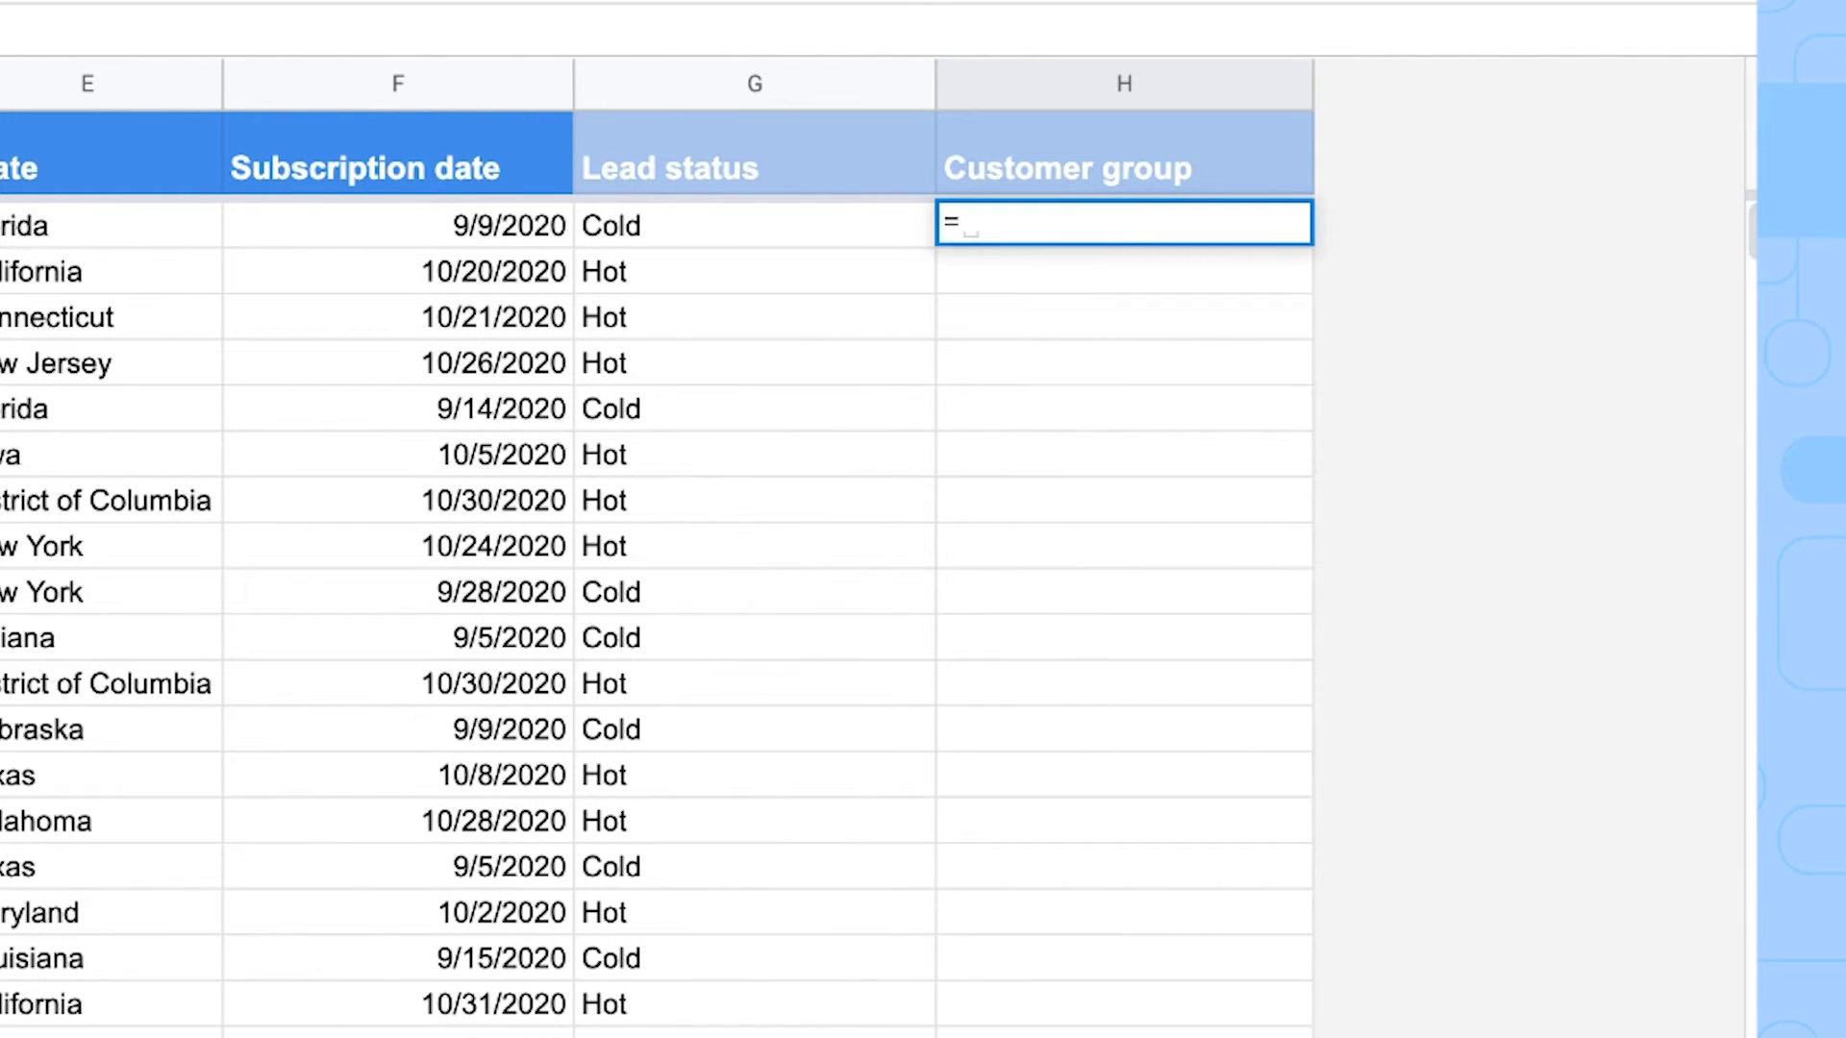
text(IF(D2)
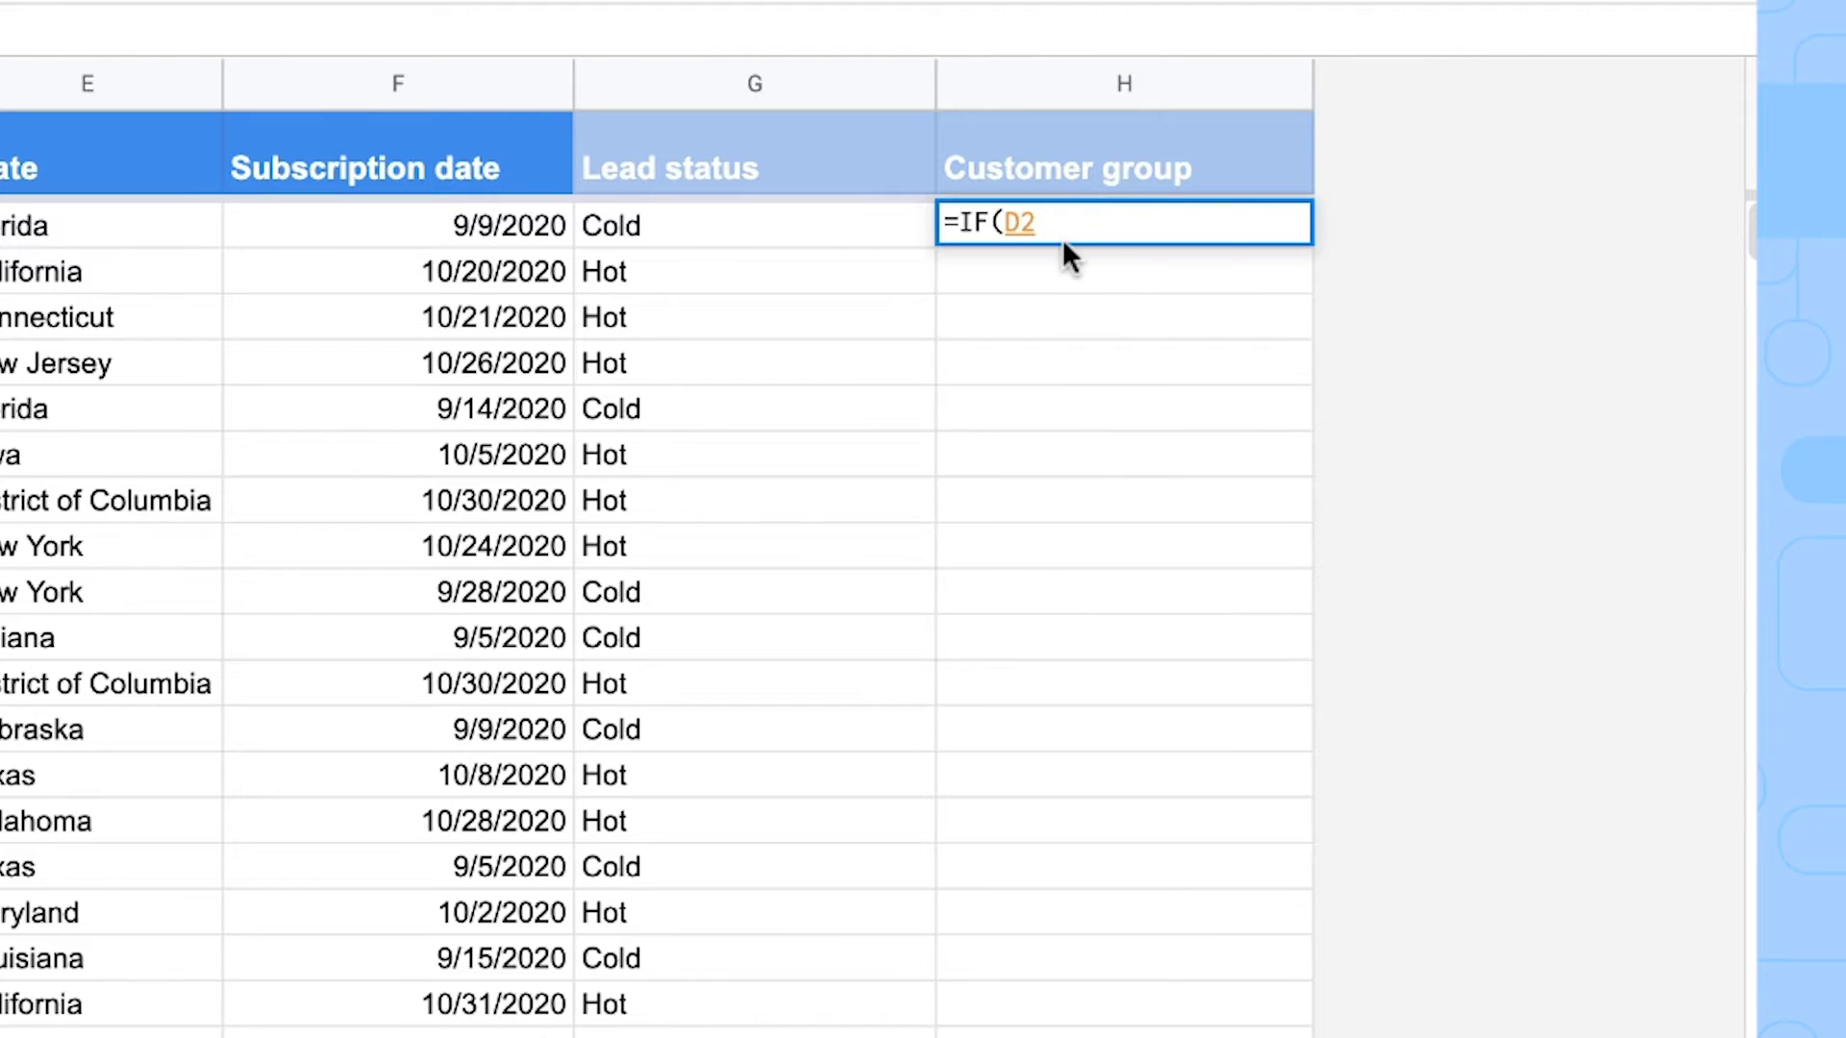
text(<=)
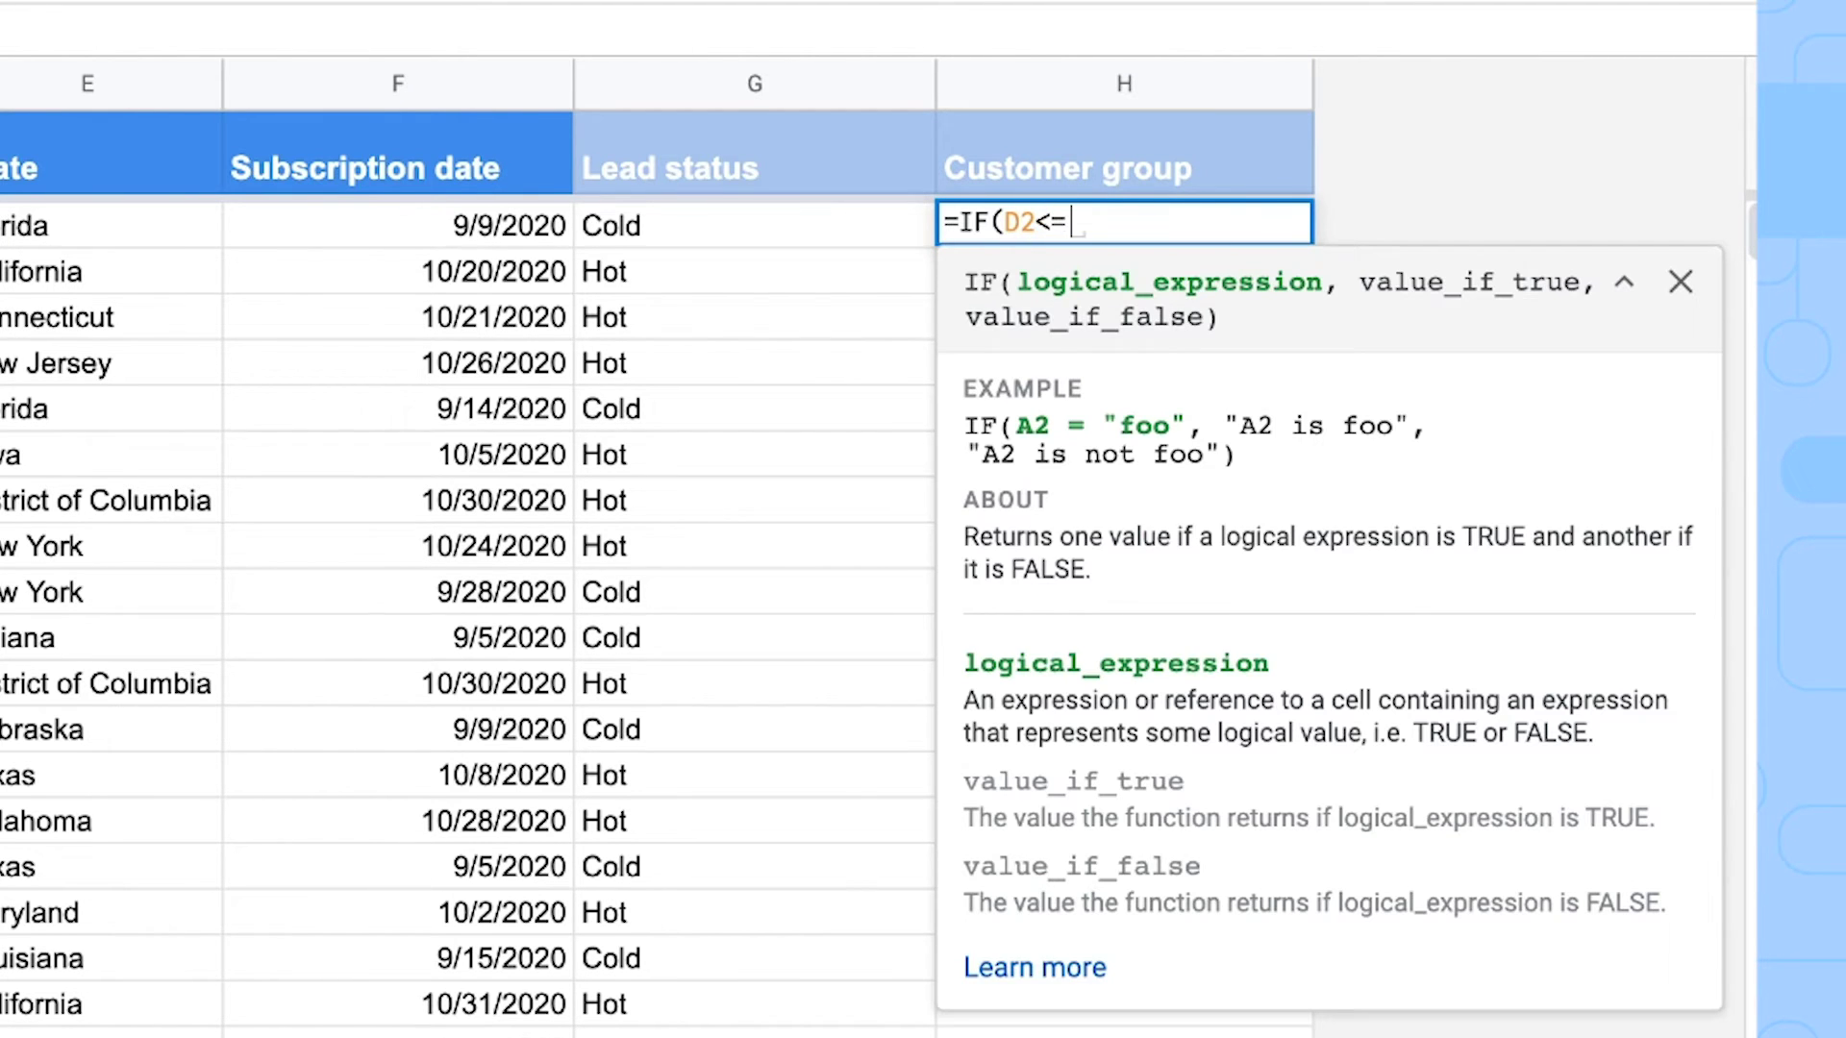
text(25,")
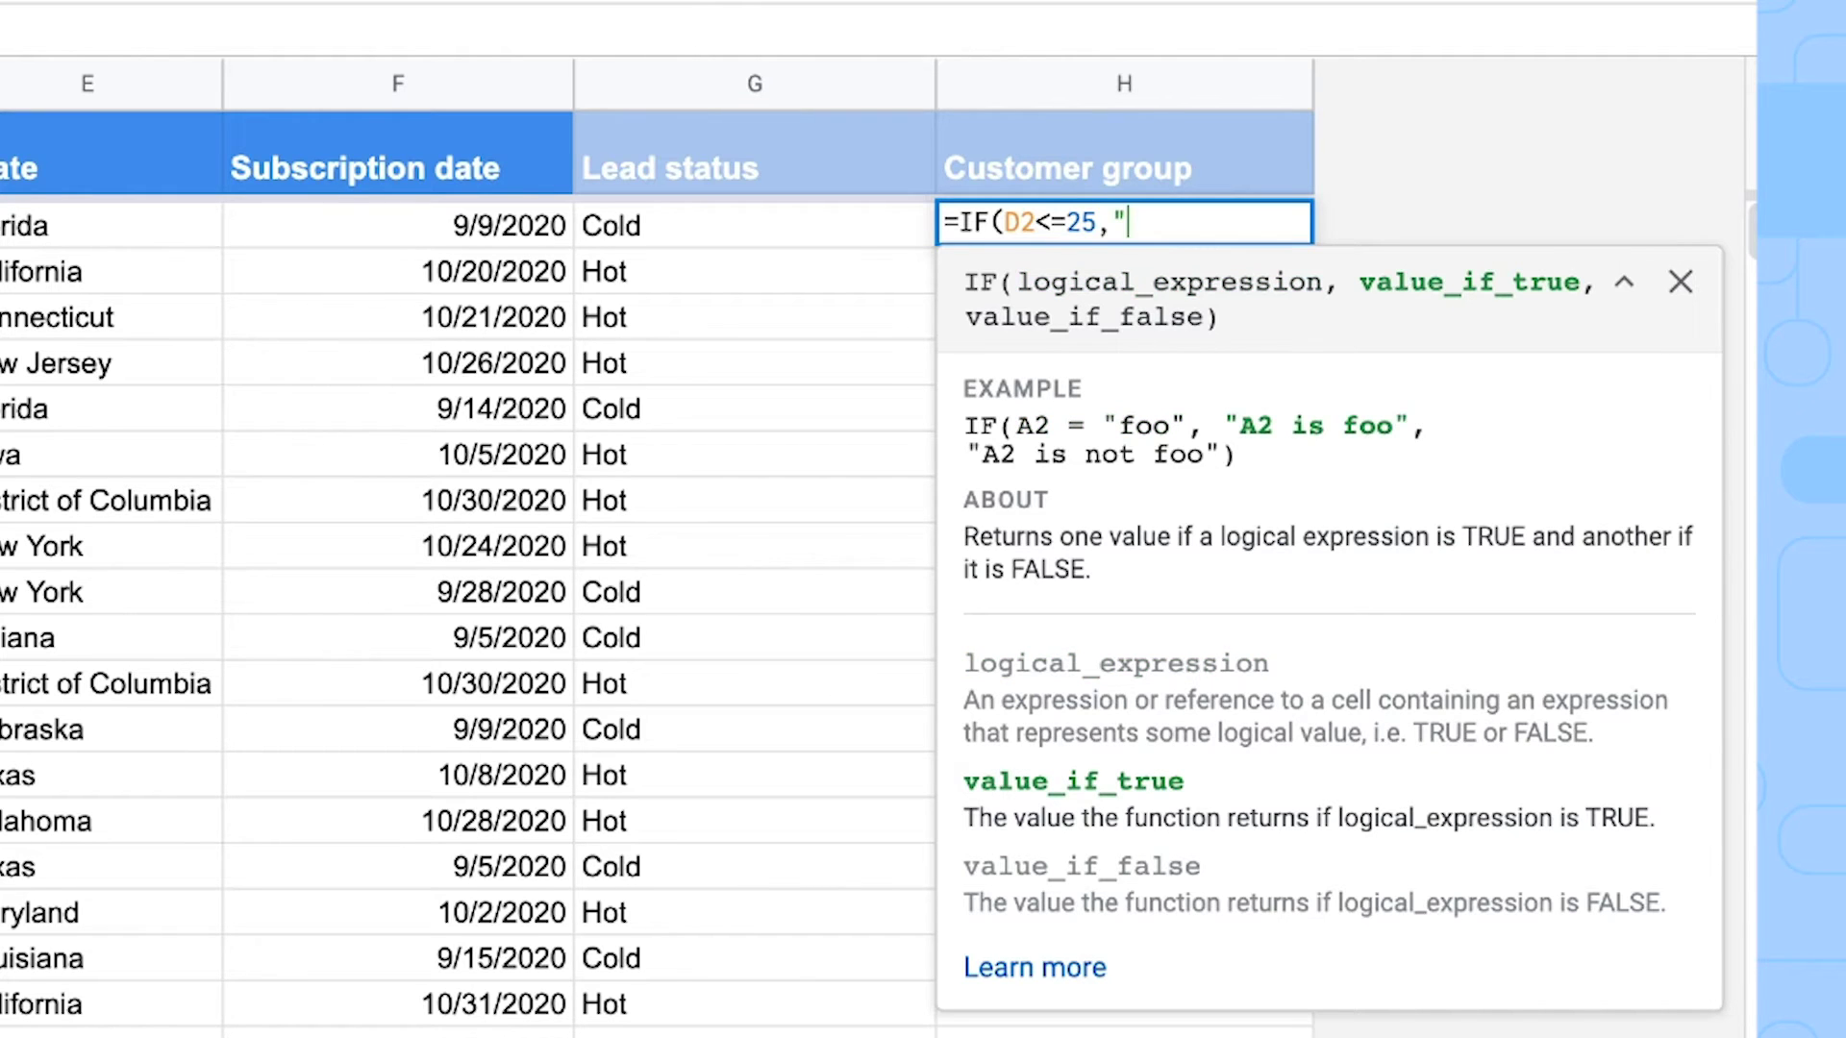
text(25 or )
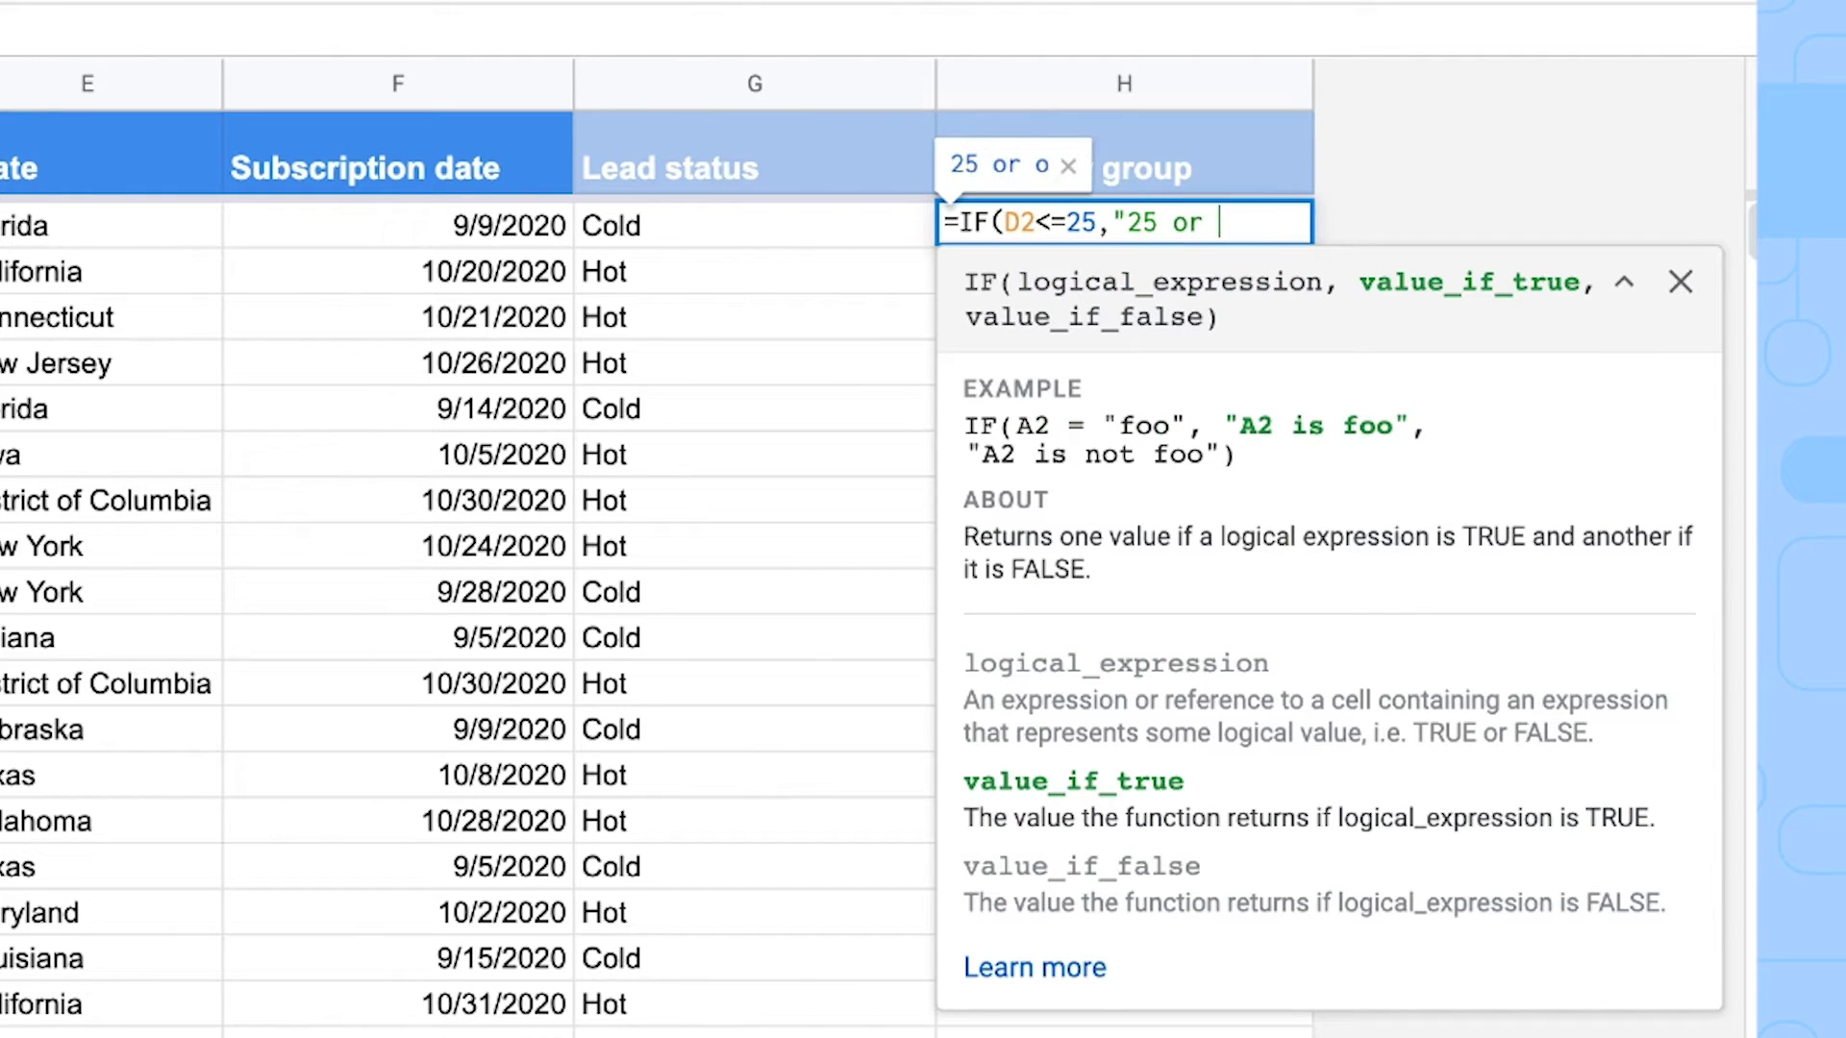
text(younger",)
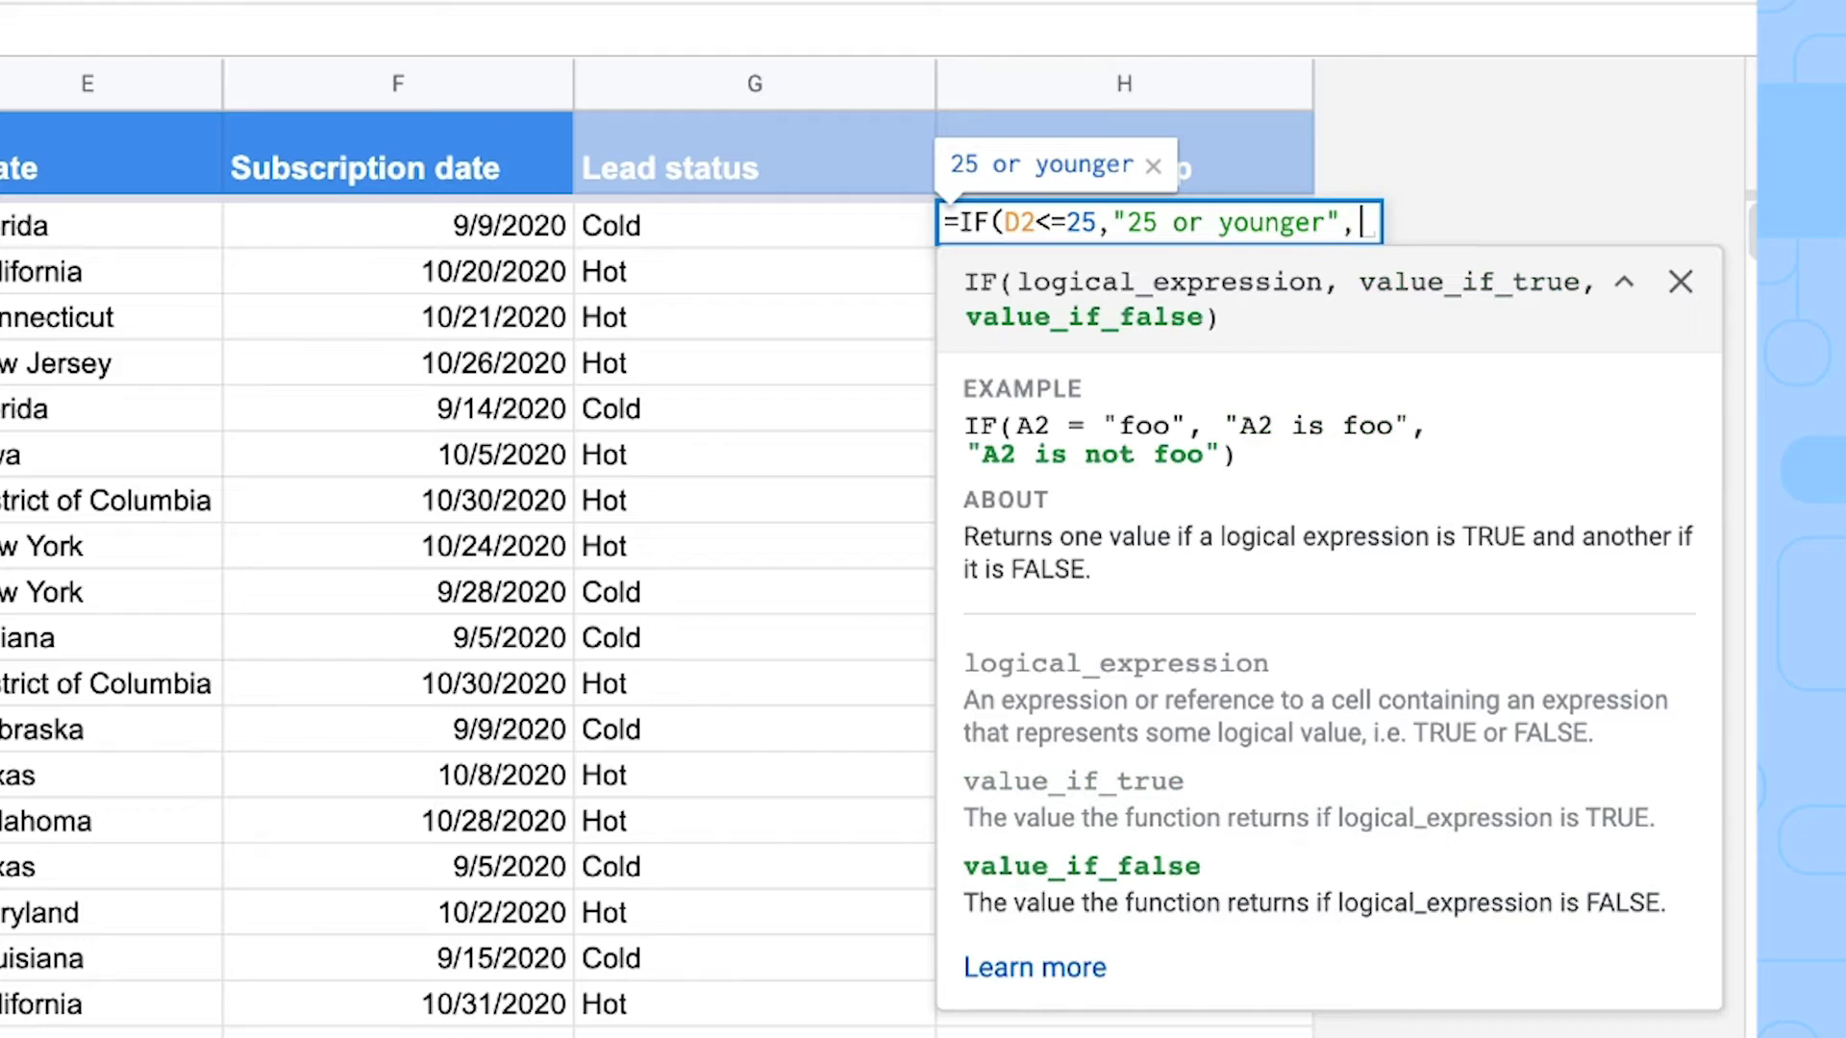
text("Older t)
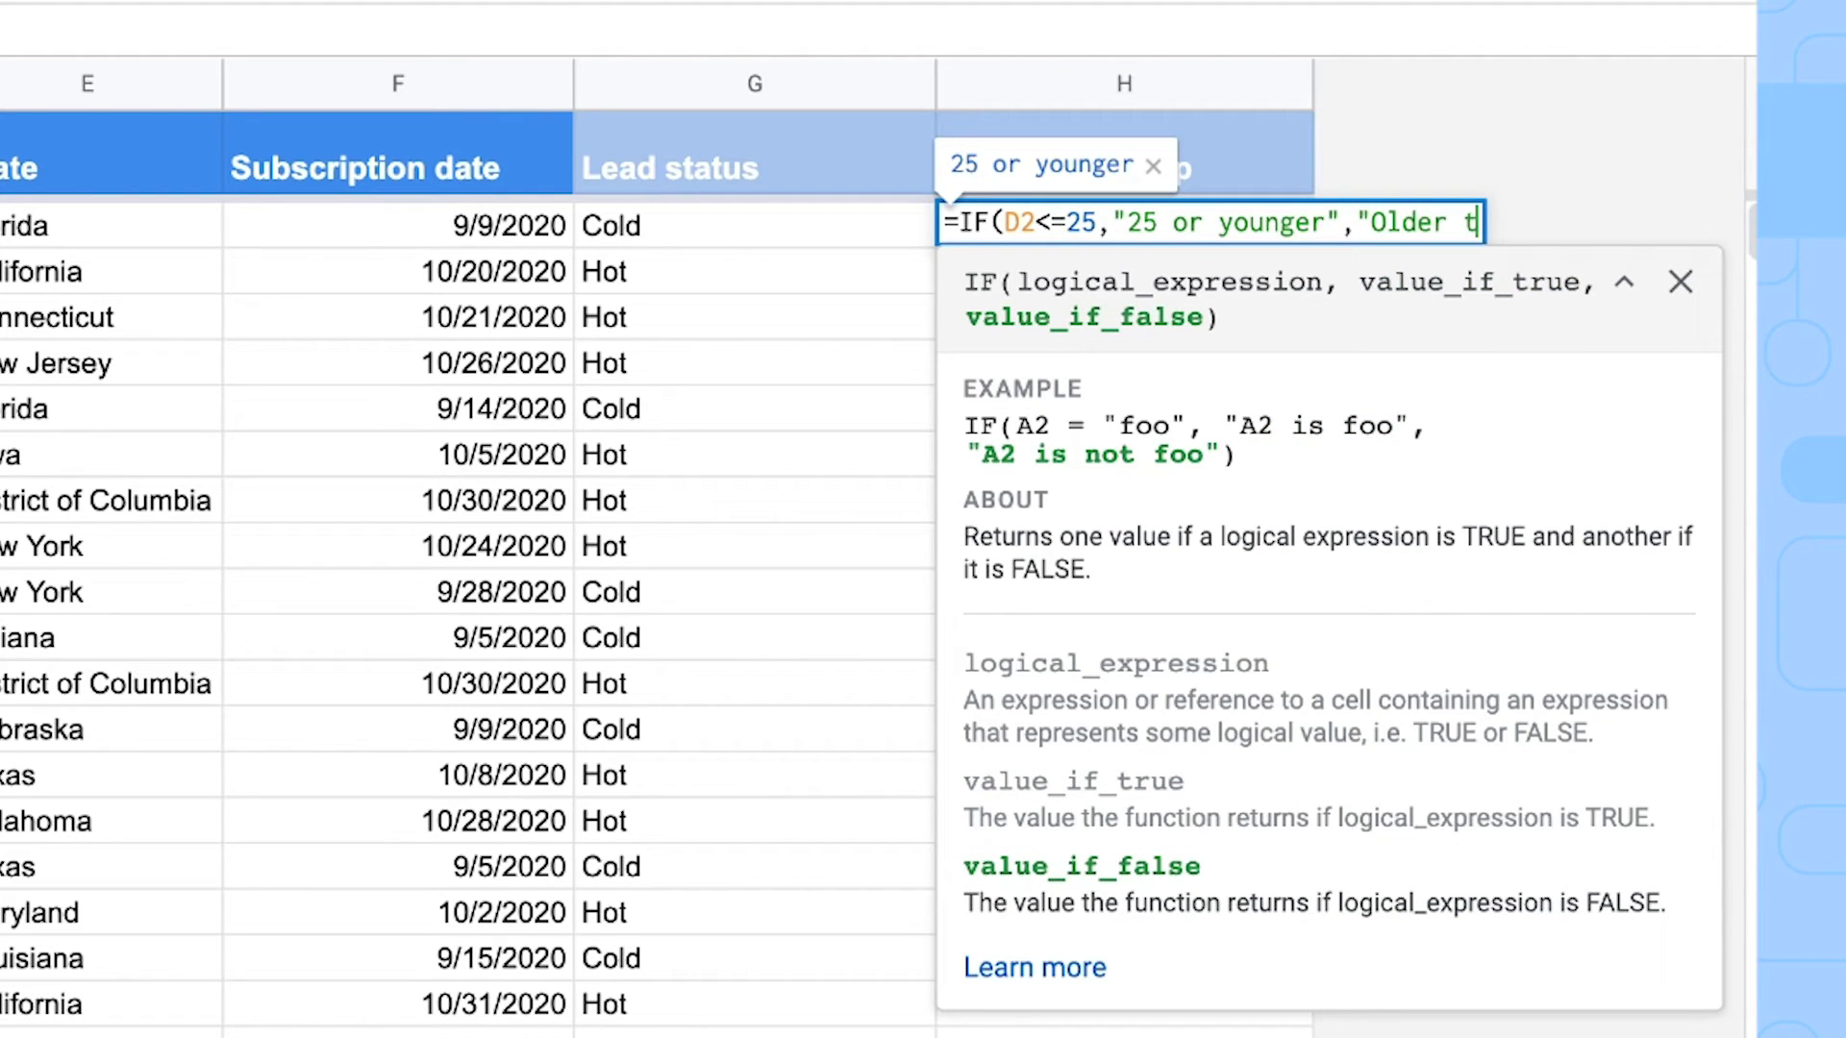
text(han 25"))
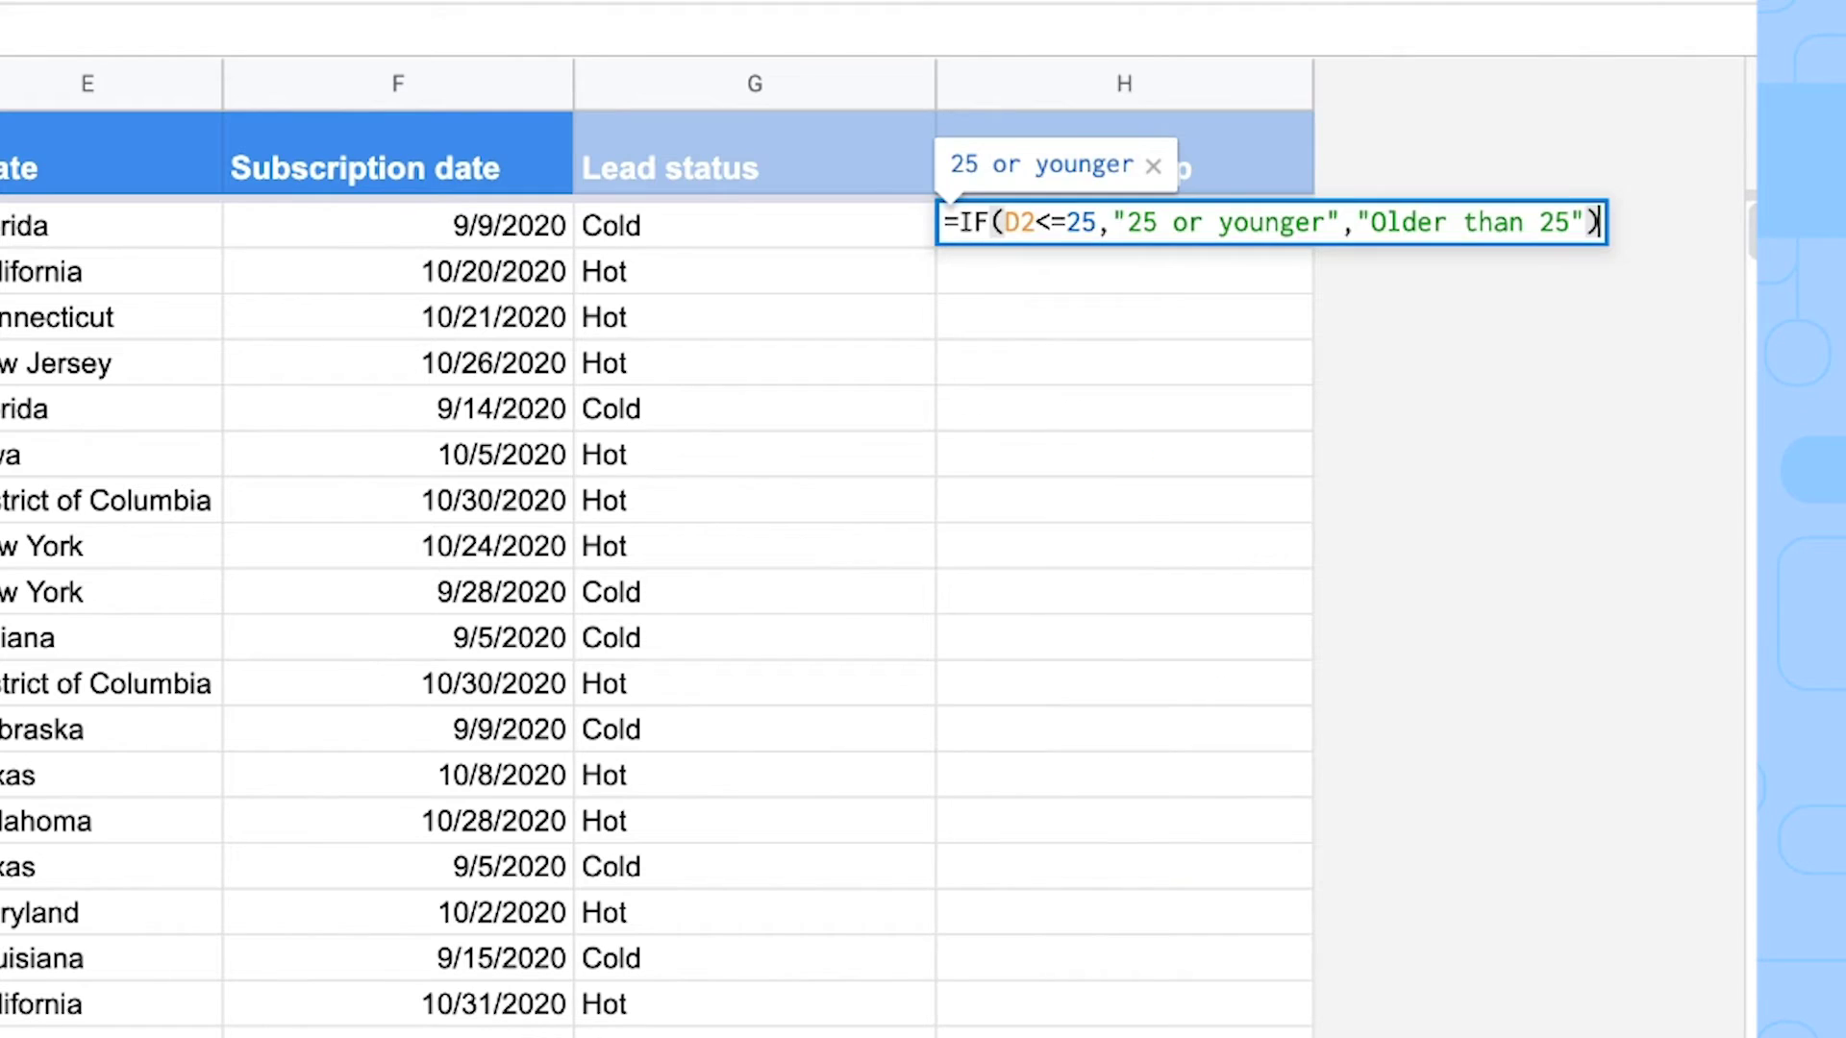
key(Return)
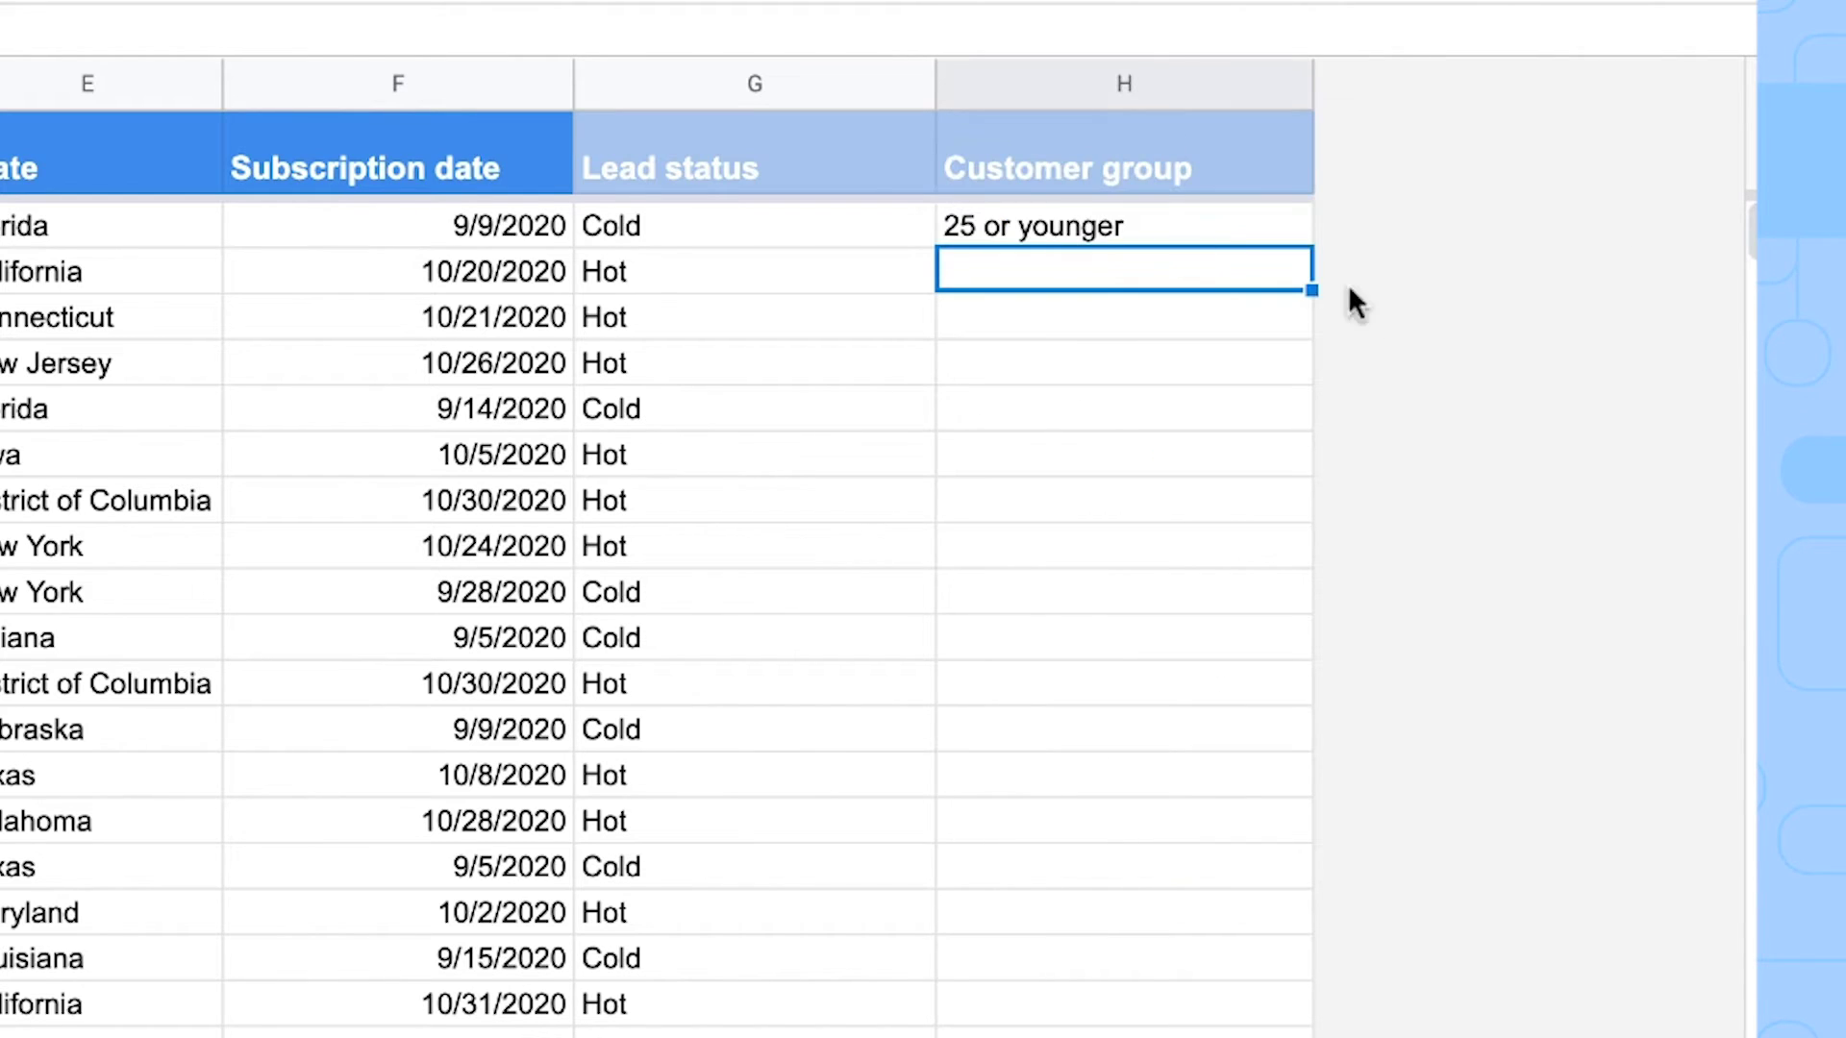
- Copy H2's age-group formula down the whole Customer group column
click(1215, 232)
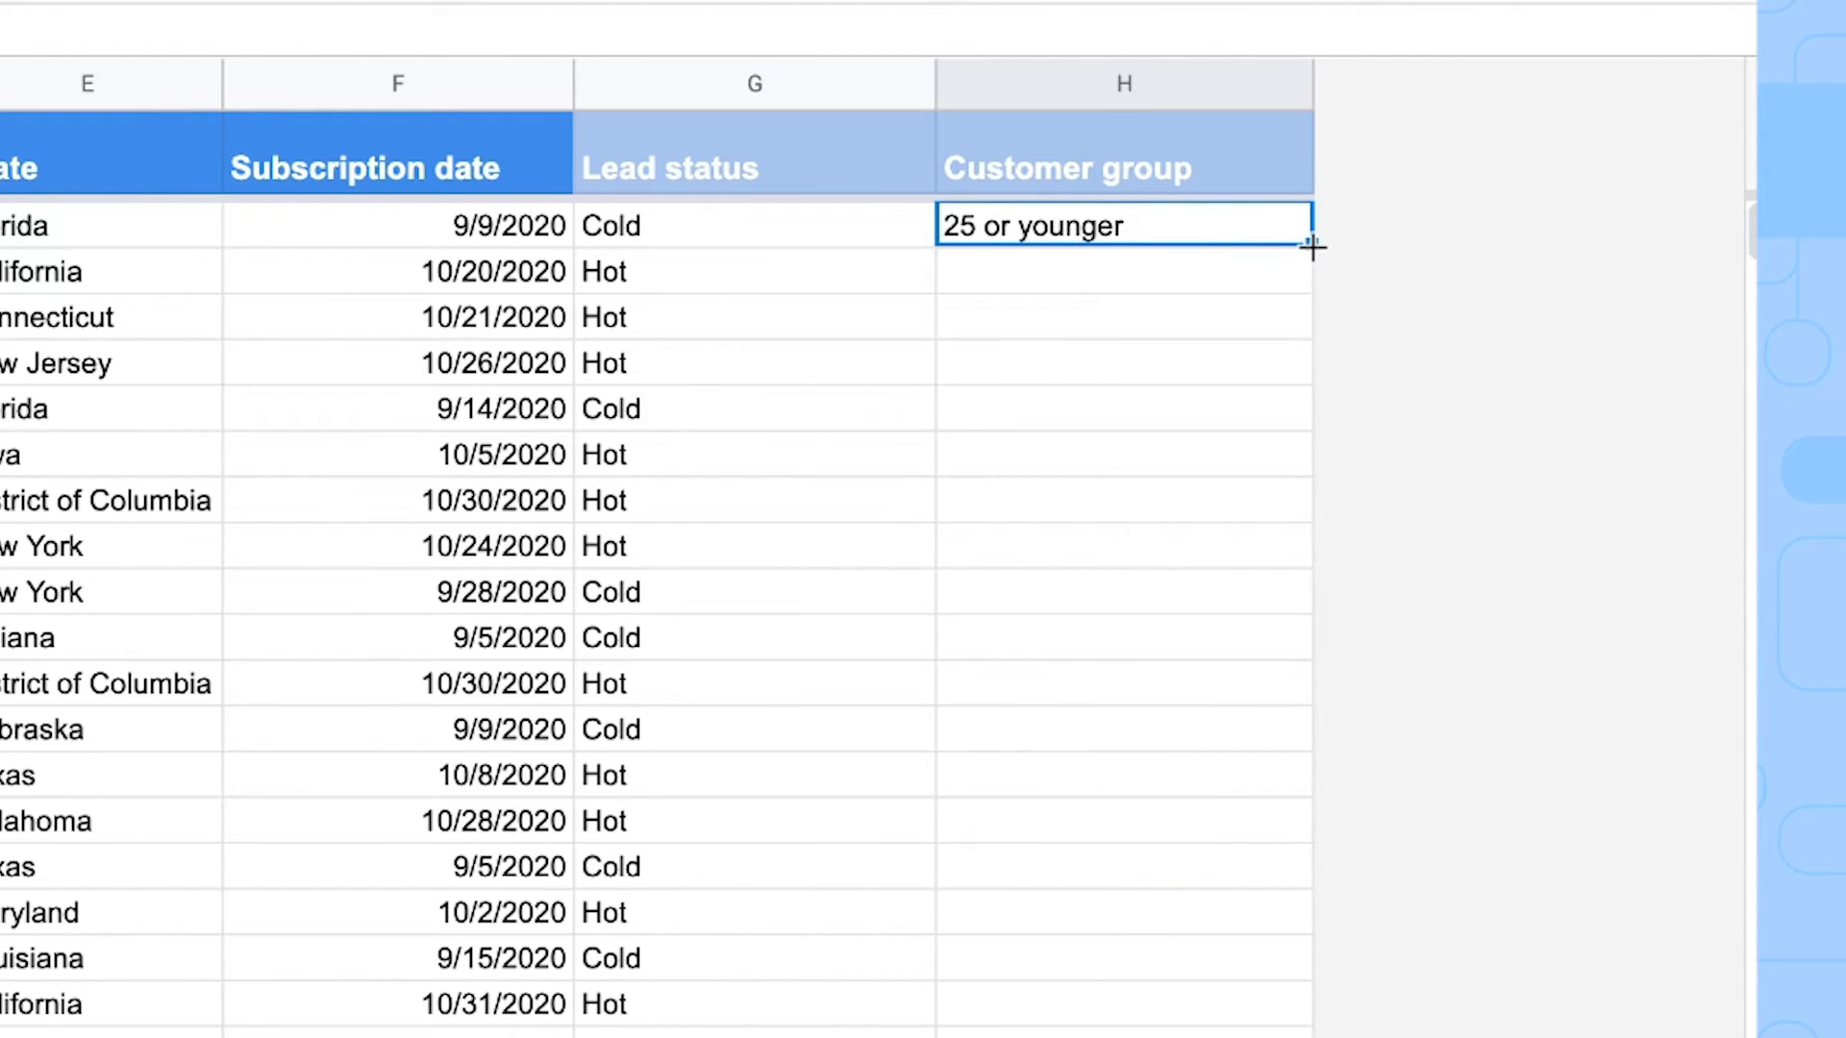
double_click(1311, 246)
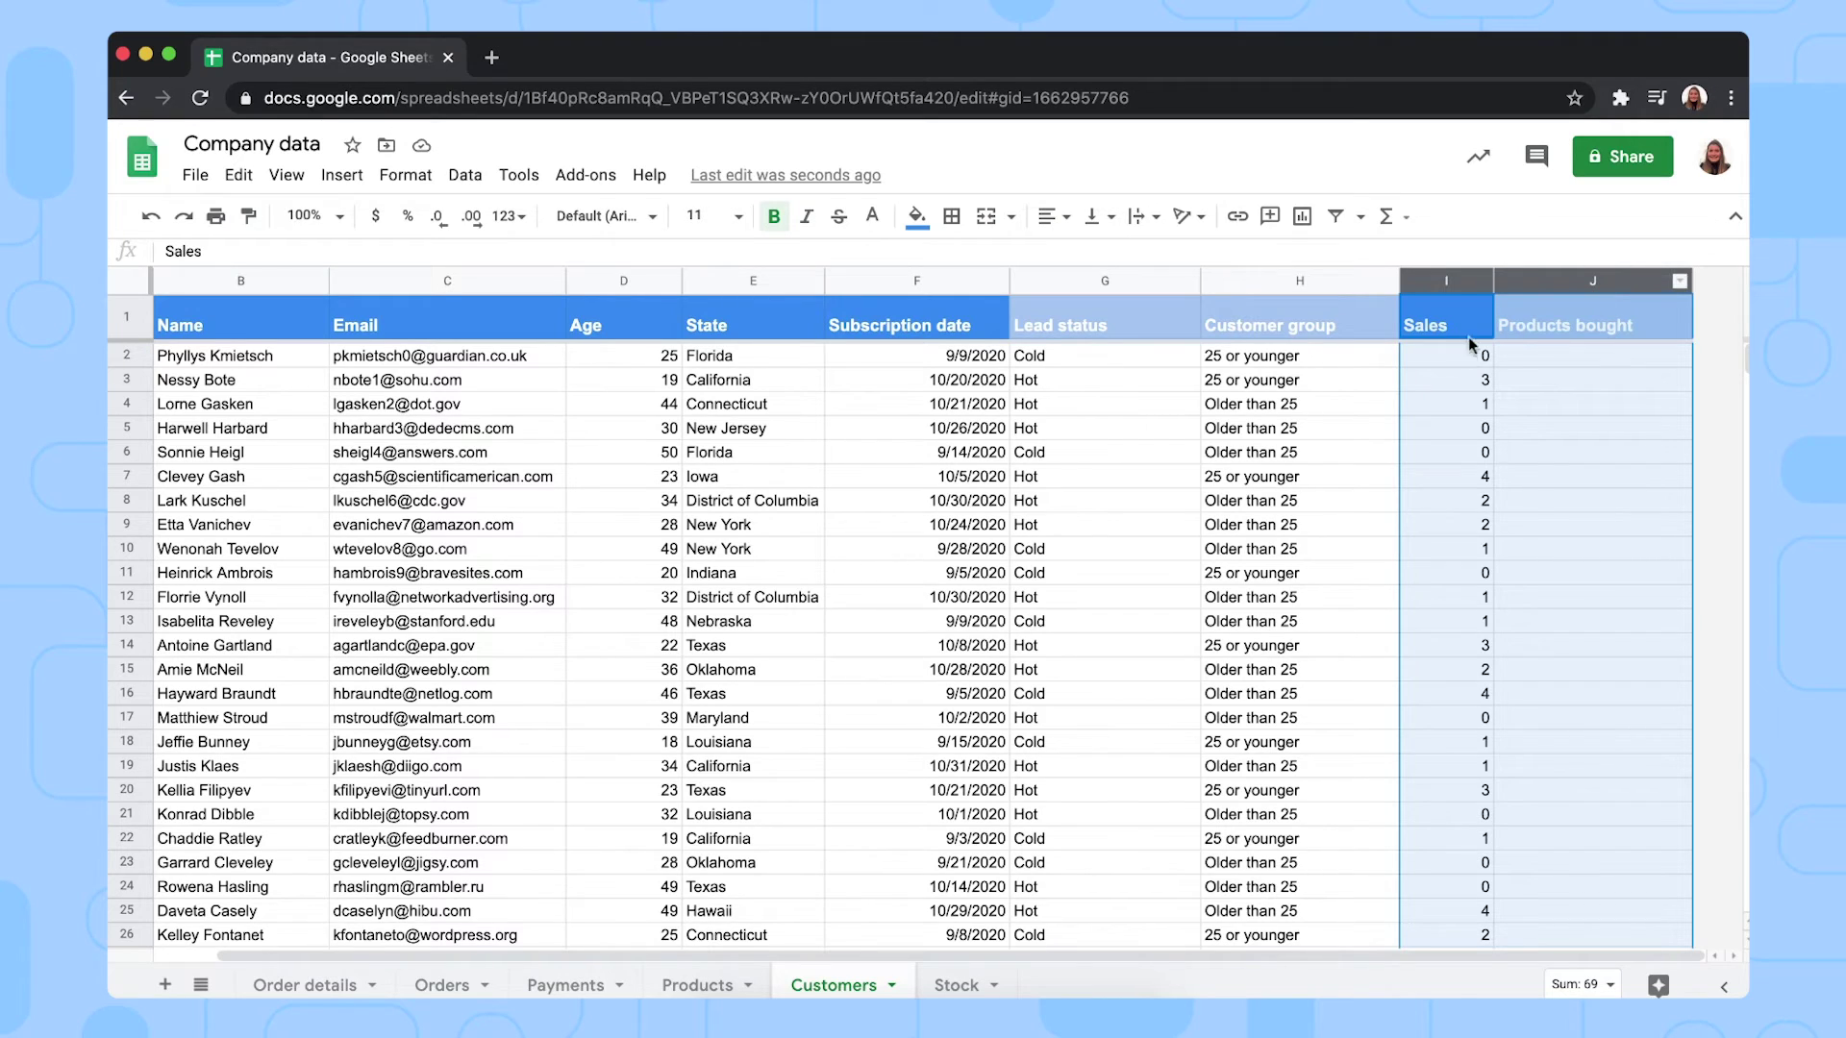
- Enter =IF(I2=0,"None",IF(I2>1,"Multiple buys","Single buy")) in J2, which shows None
click(1451, 321)
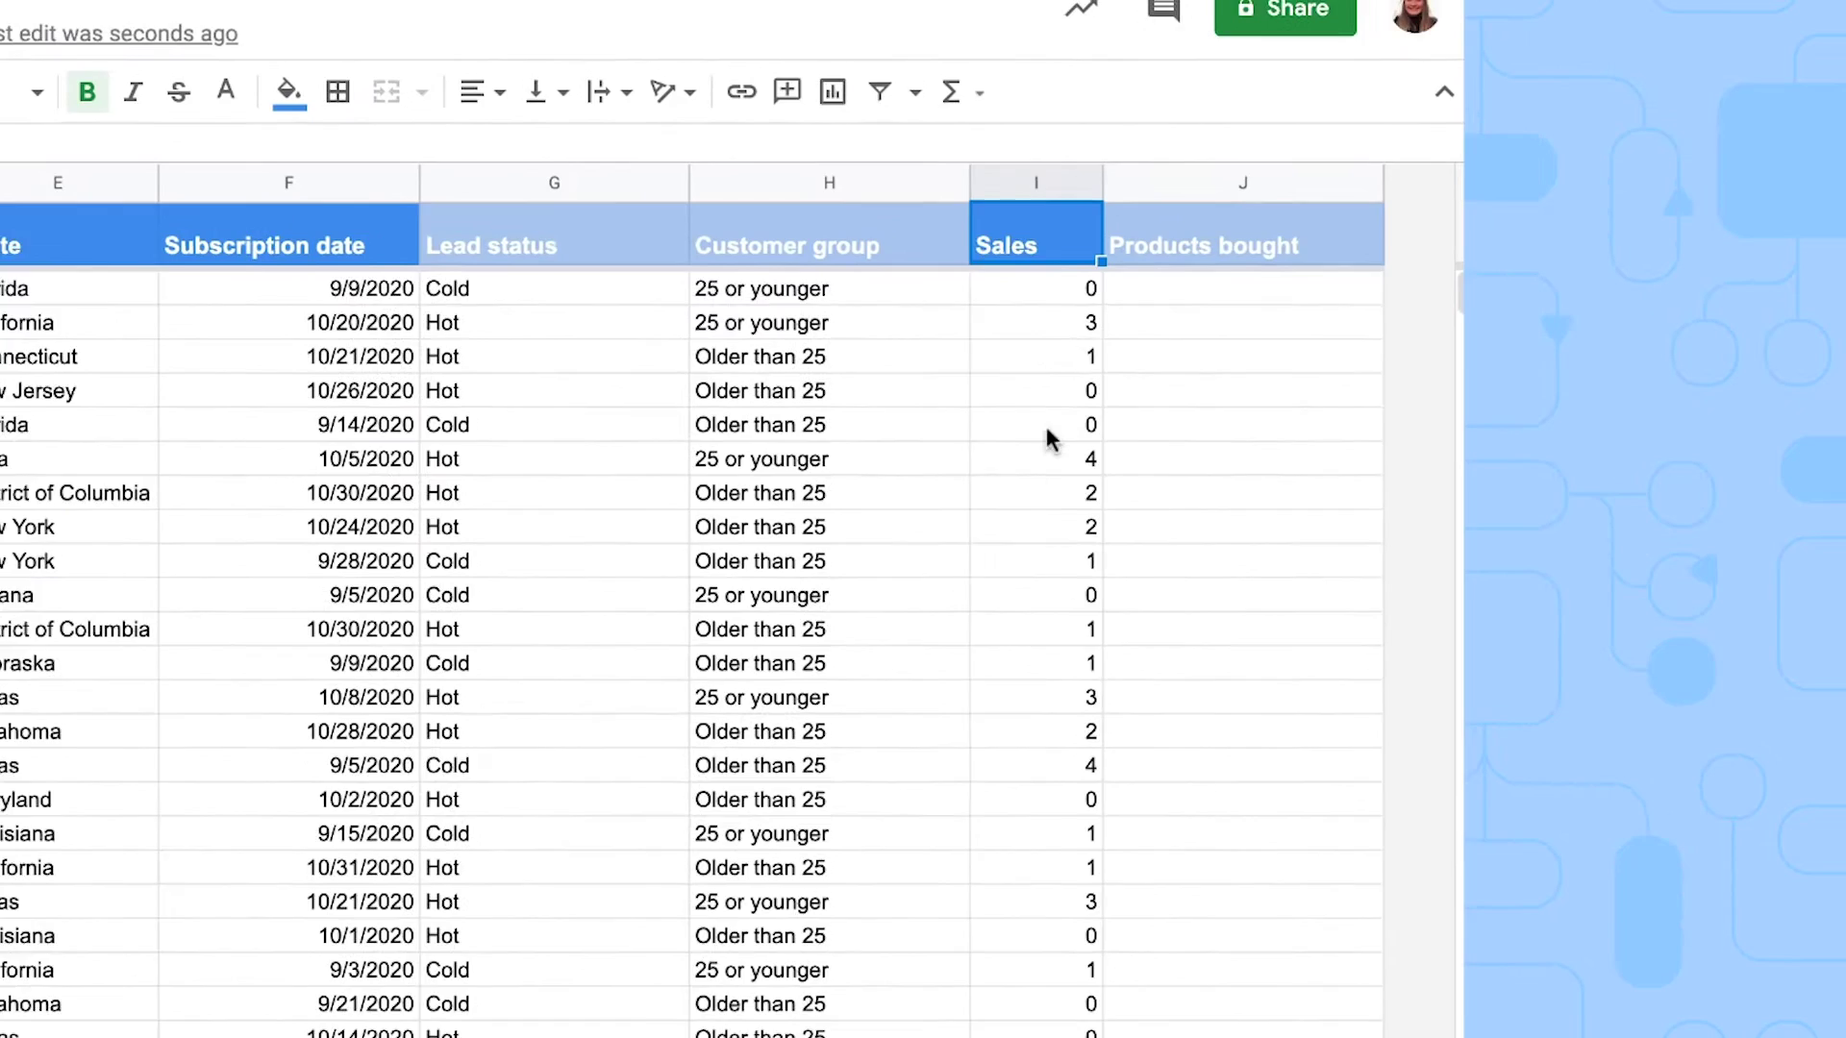
click(1178, 290)
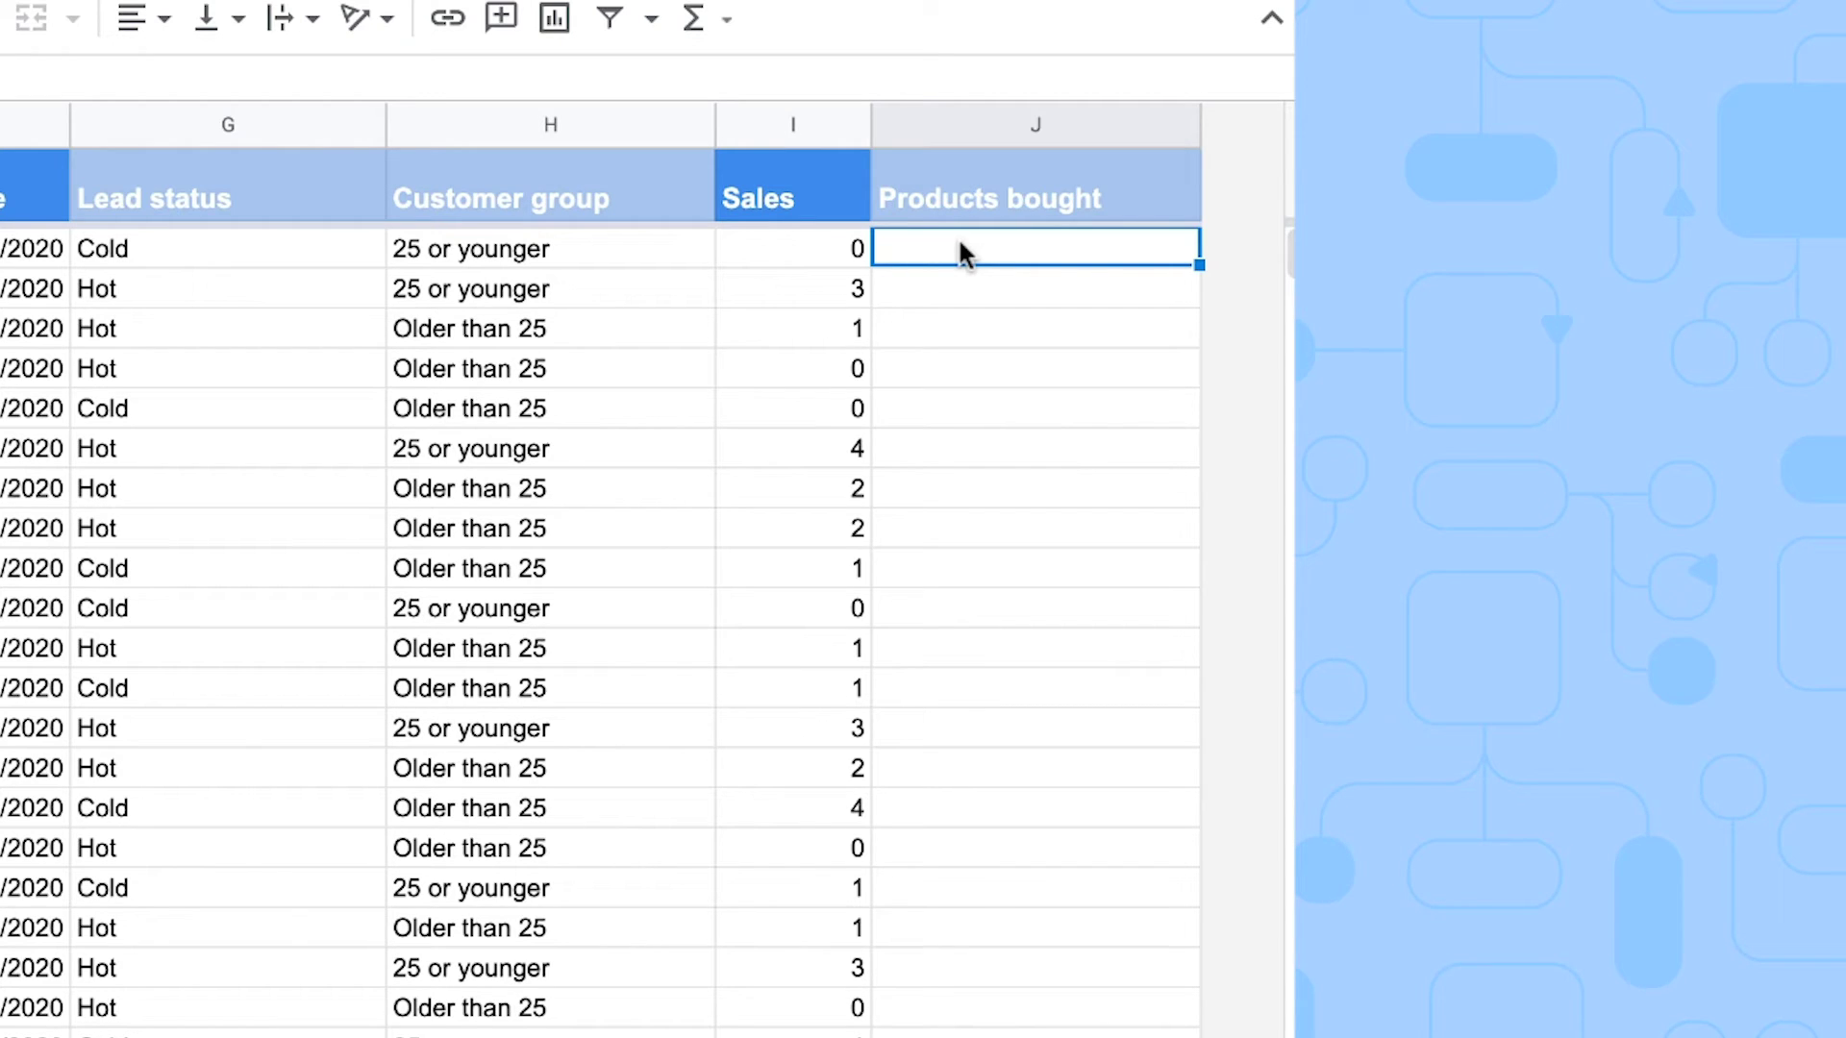
double_click(930, 256)
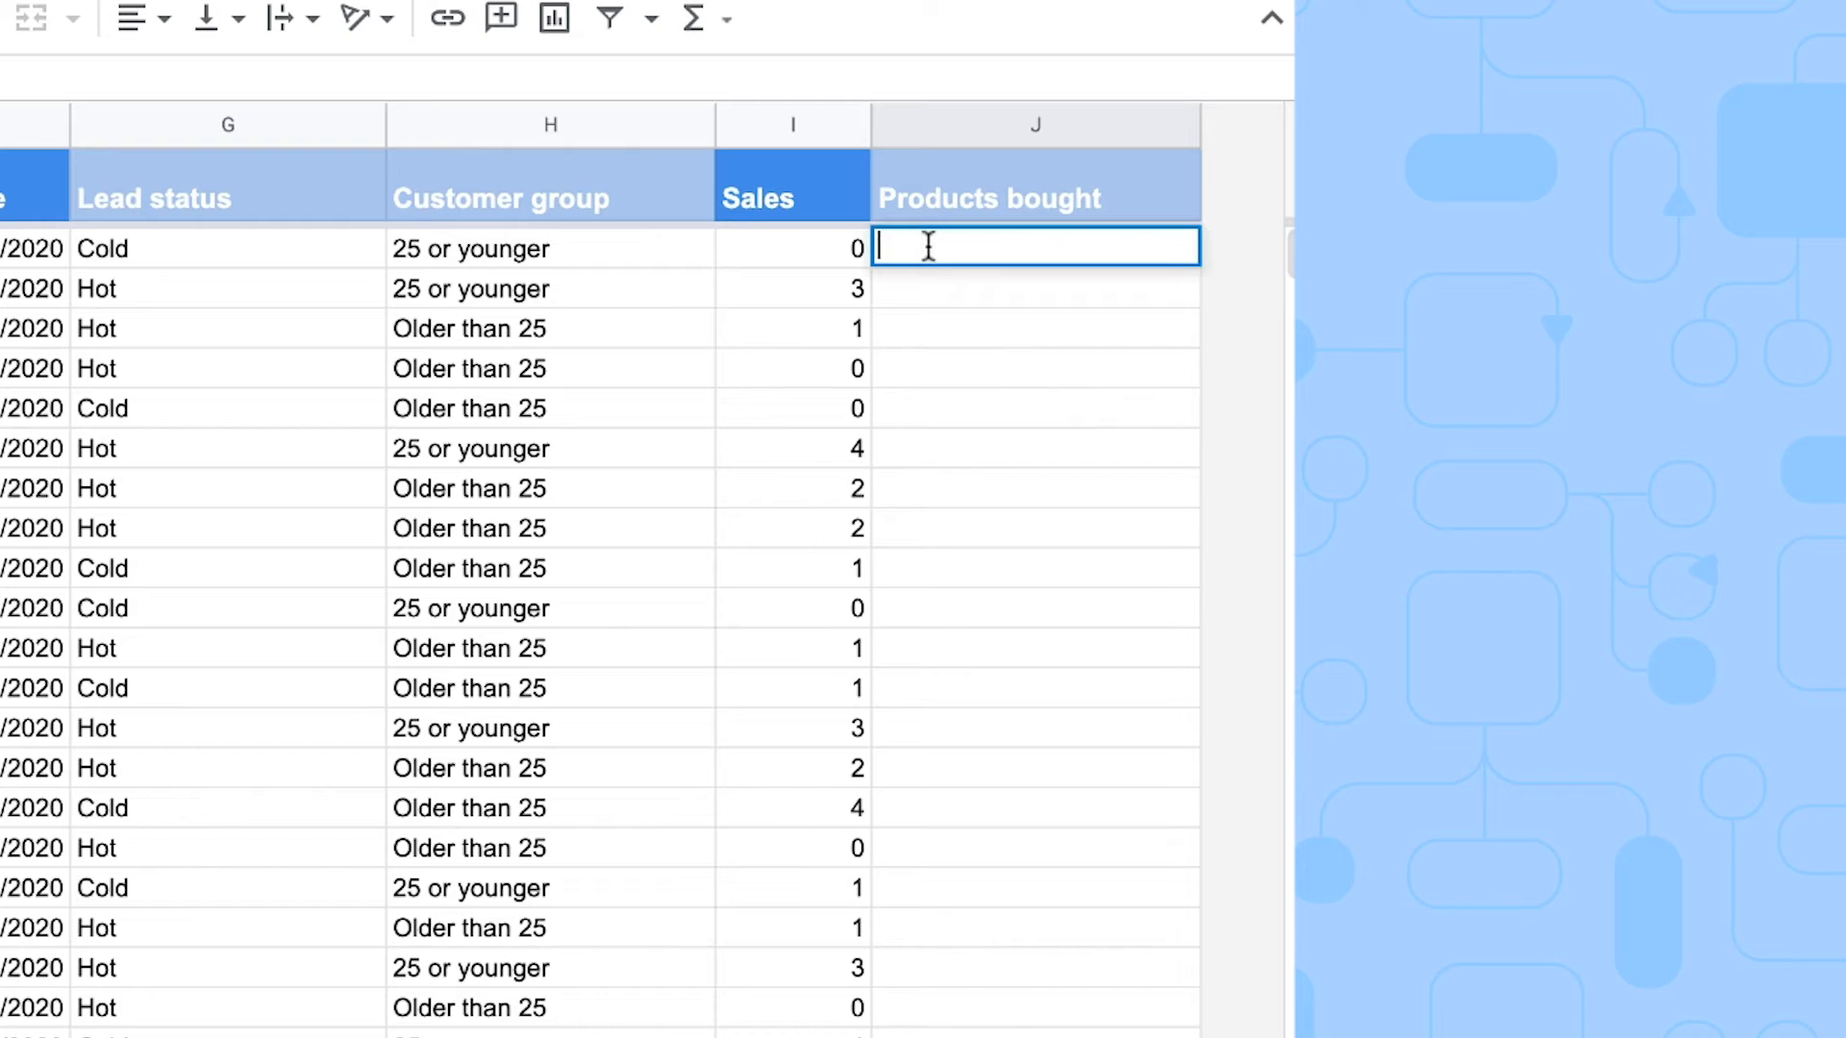
text(=IF()
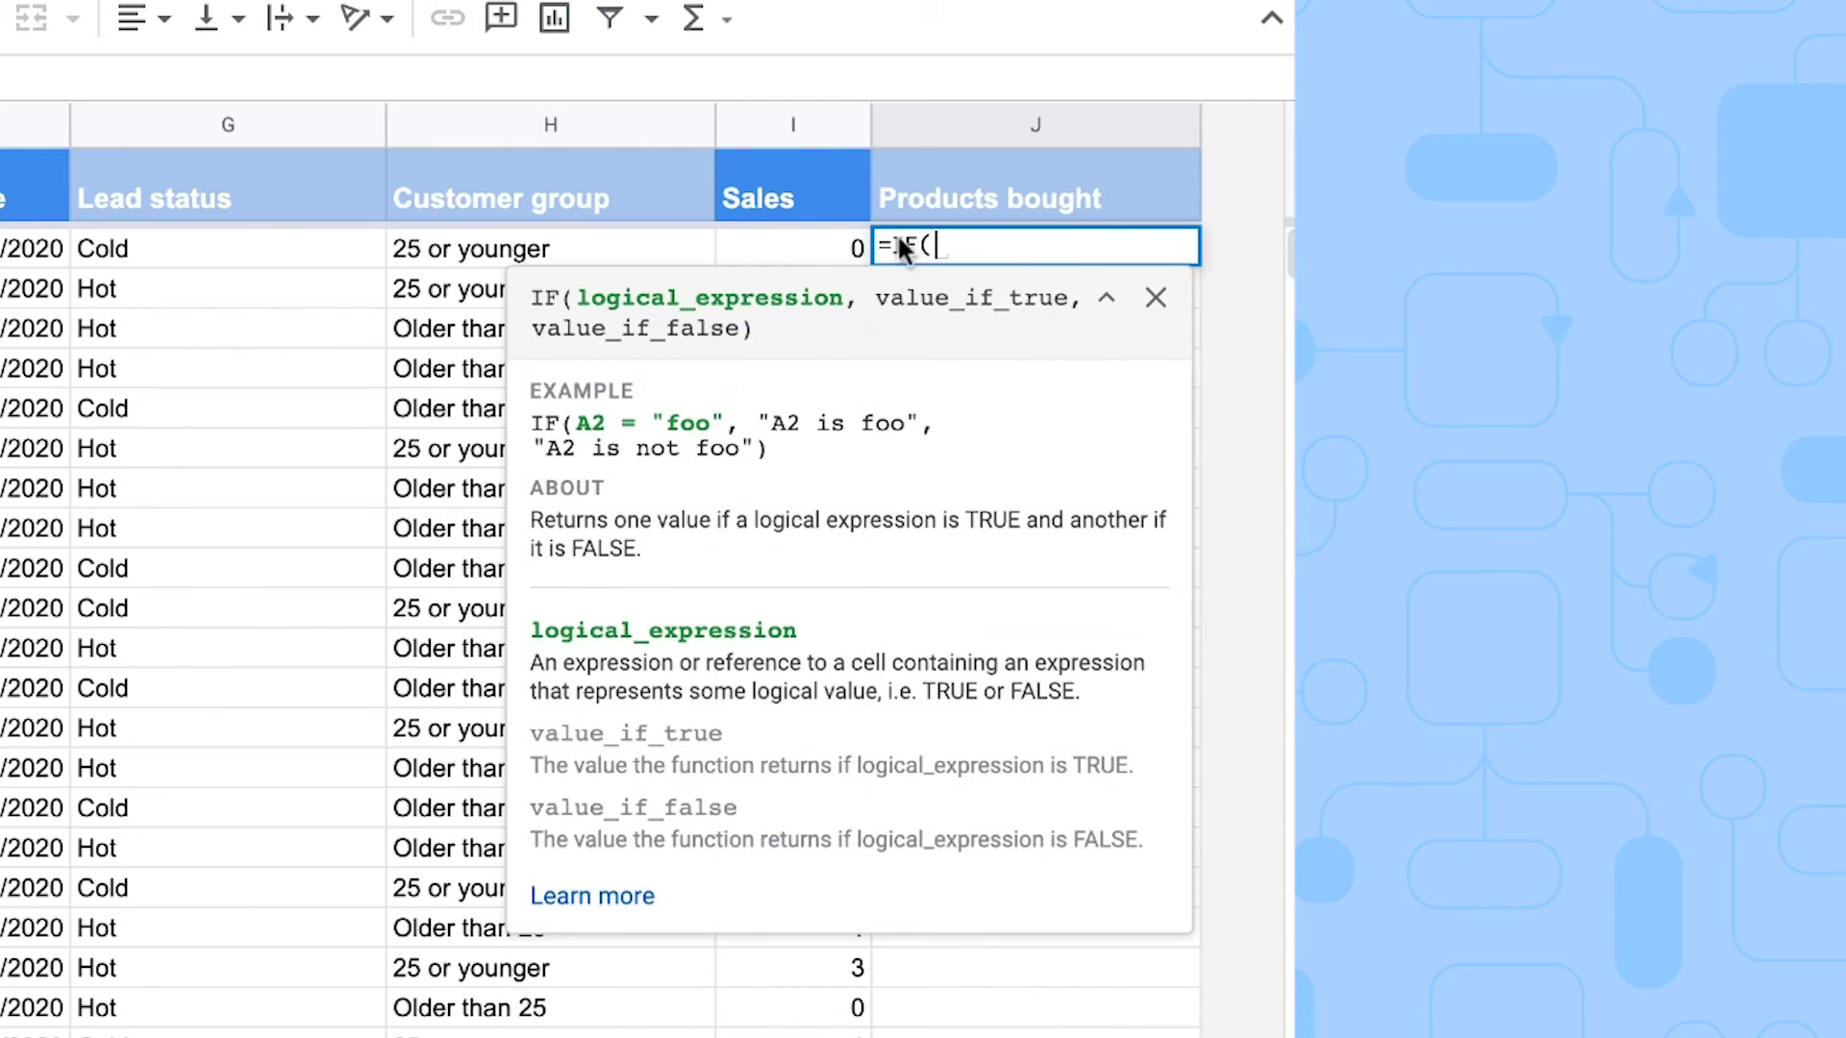
click(823, 248)
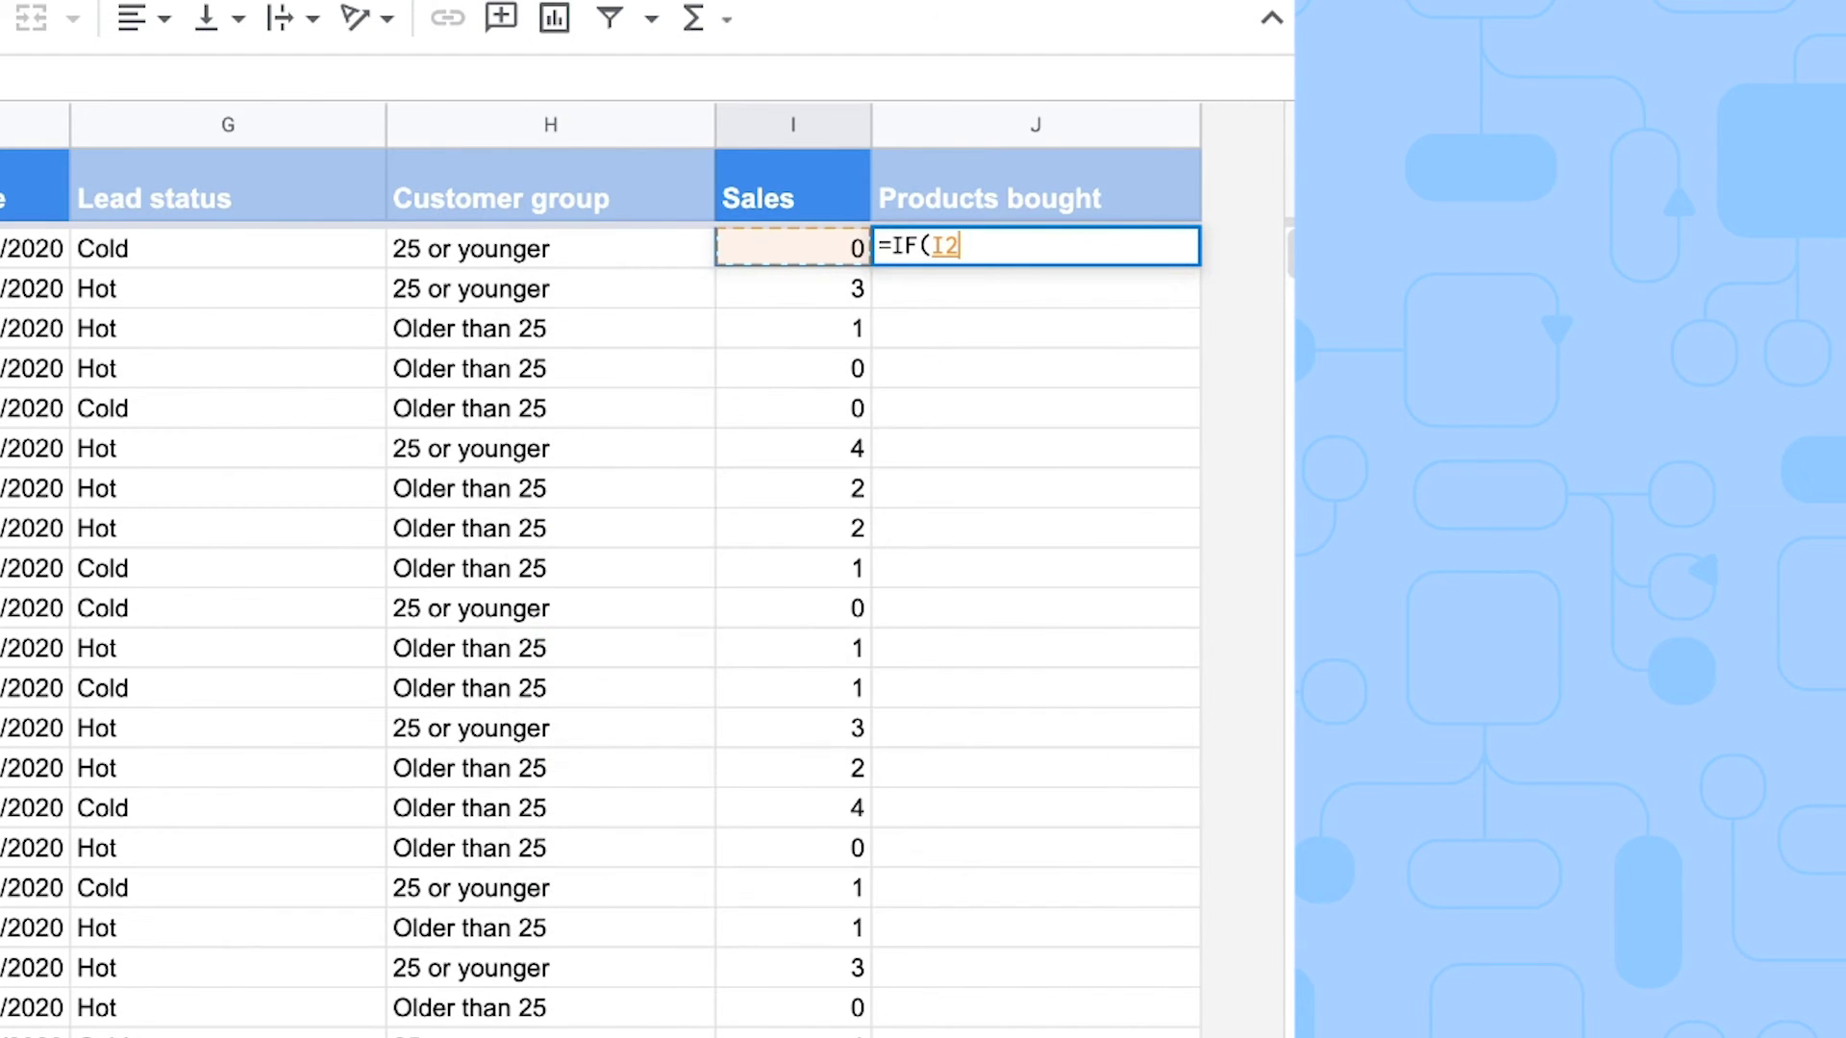
text(=)
text(0)
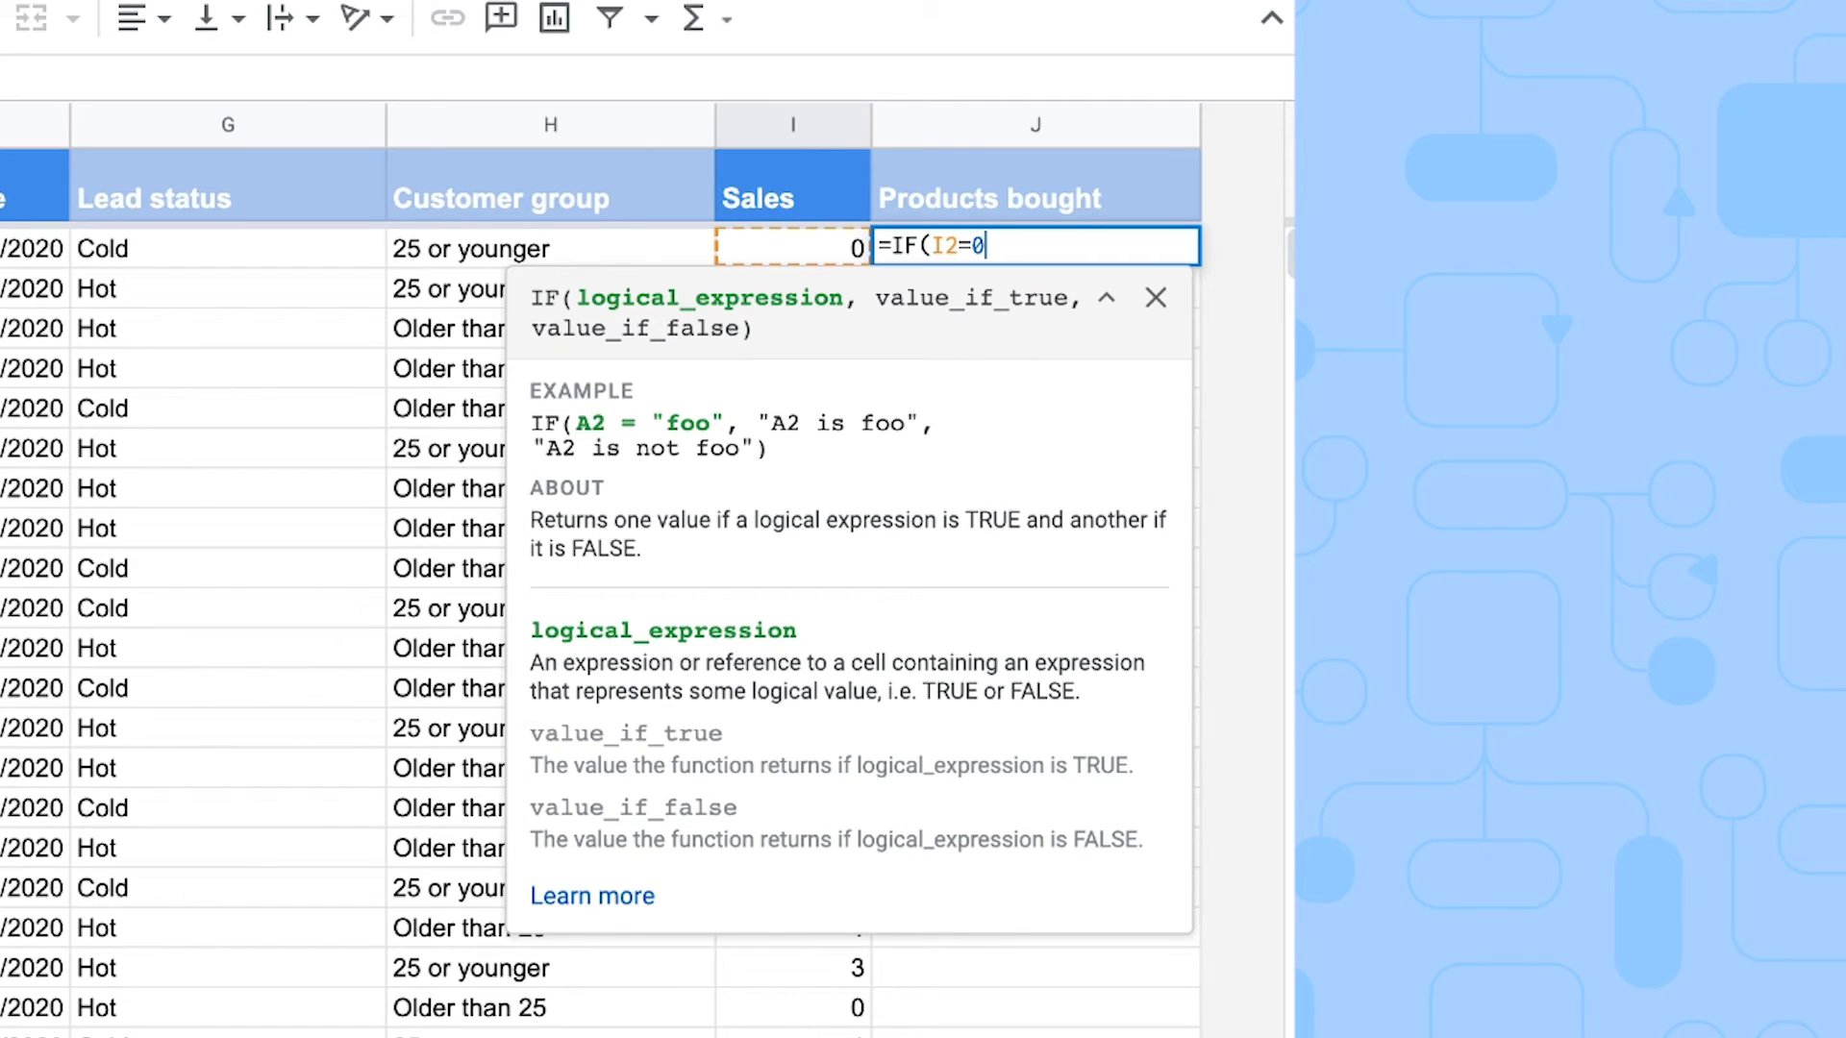
text(,"None",I)
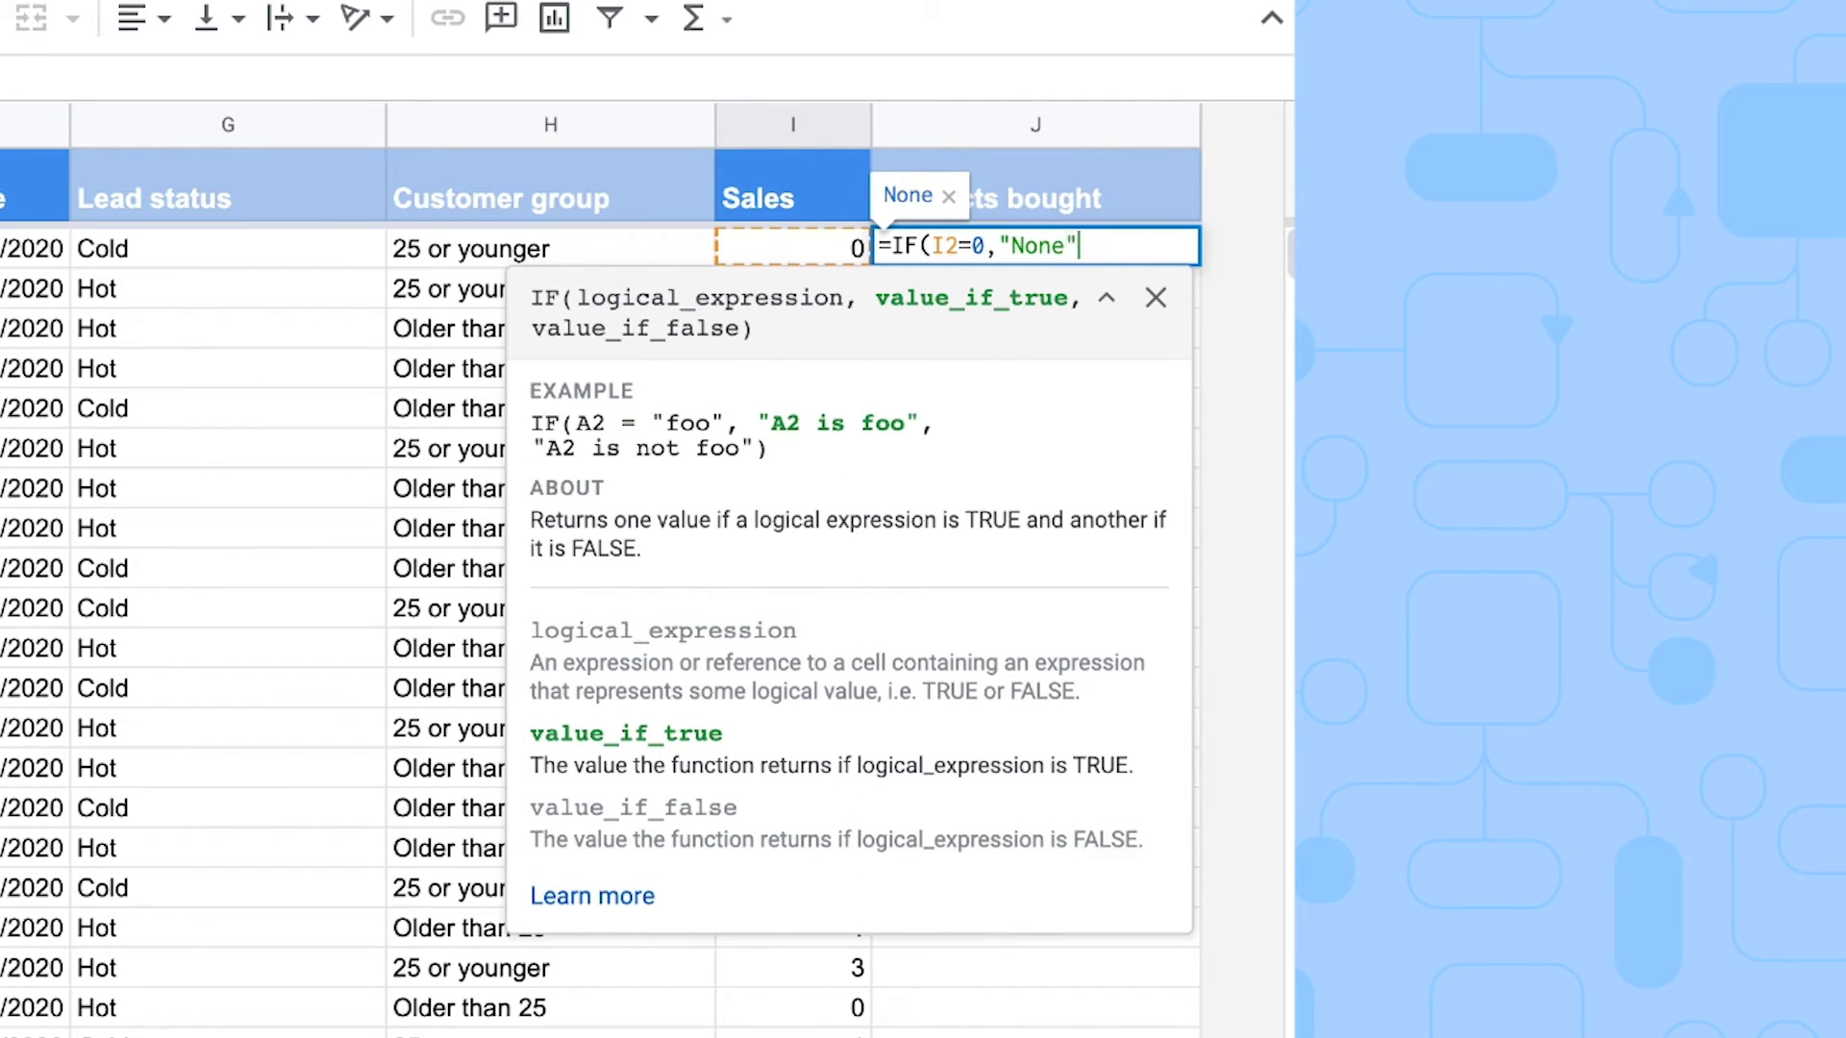
text(F()
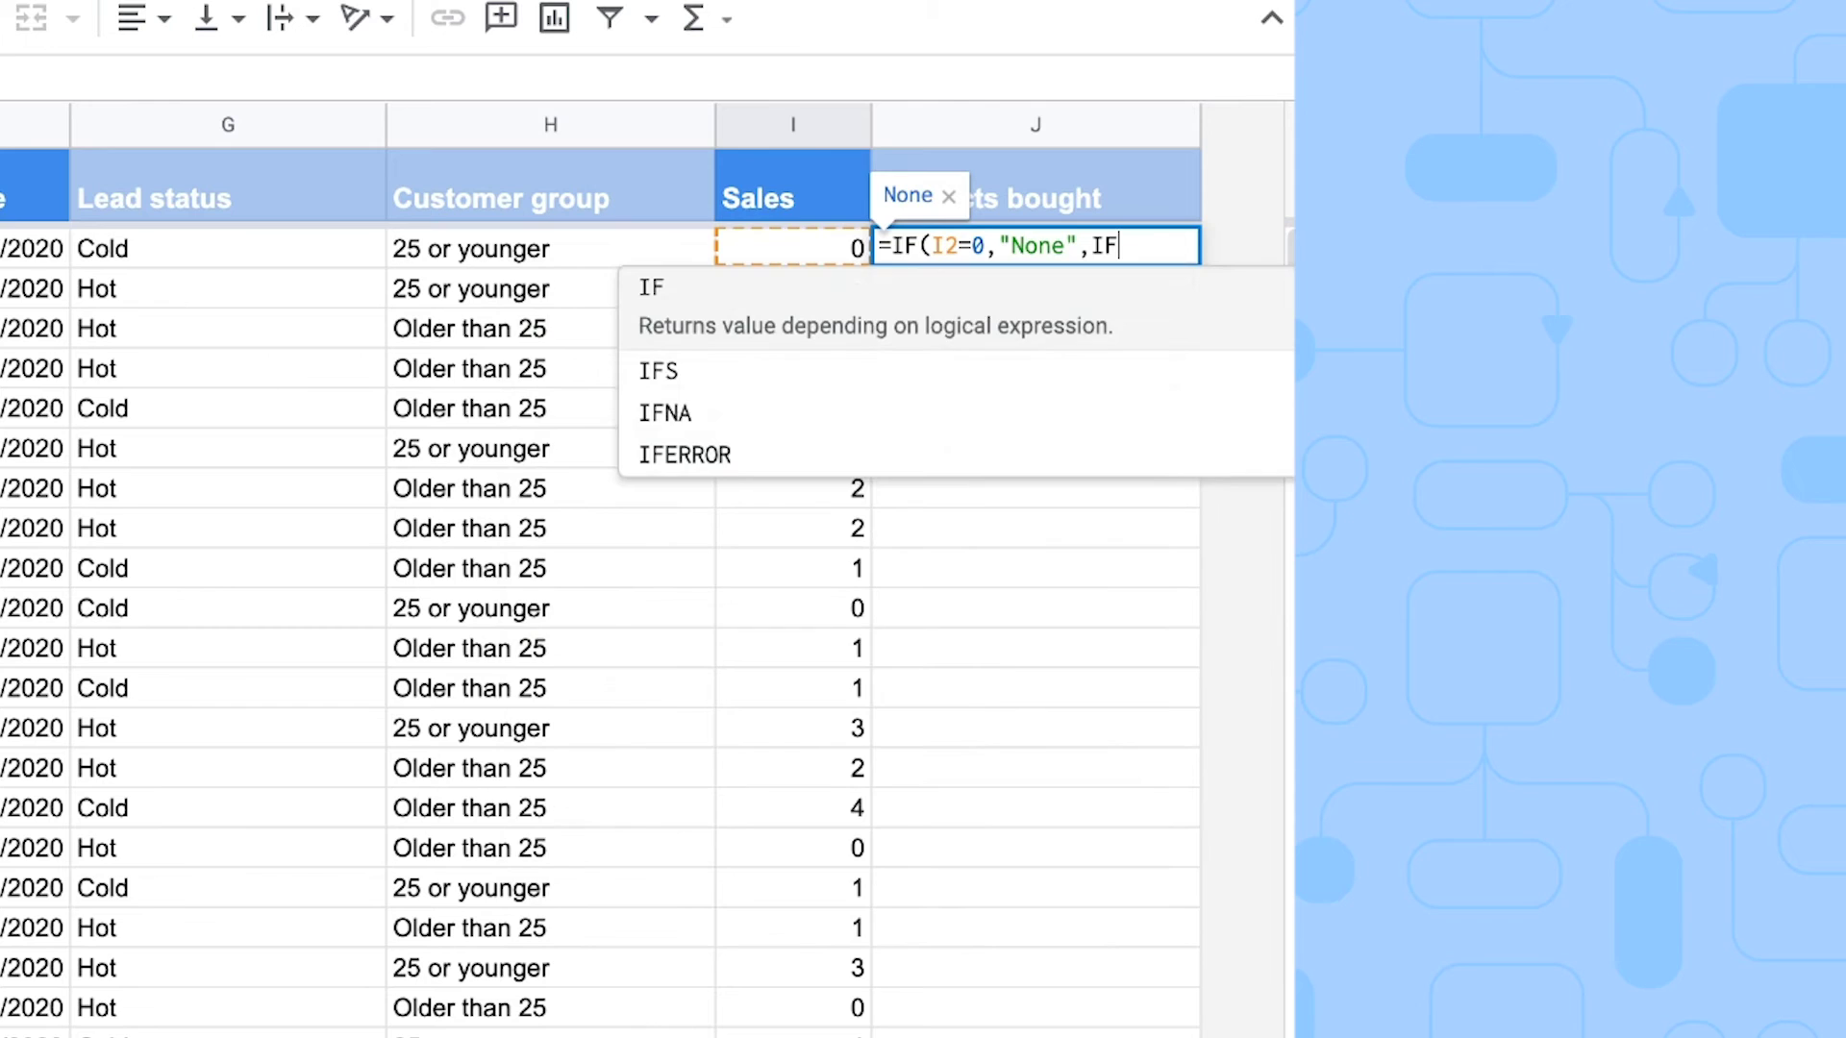
click(791, 248)
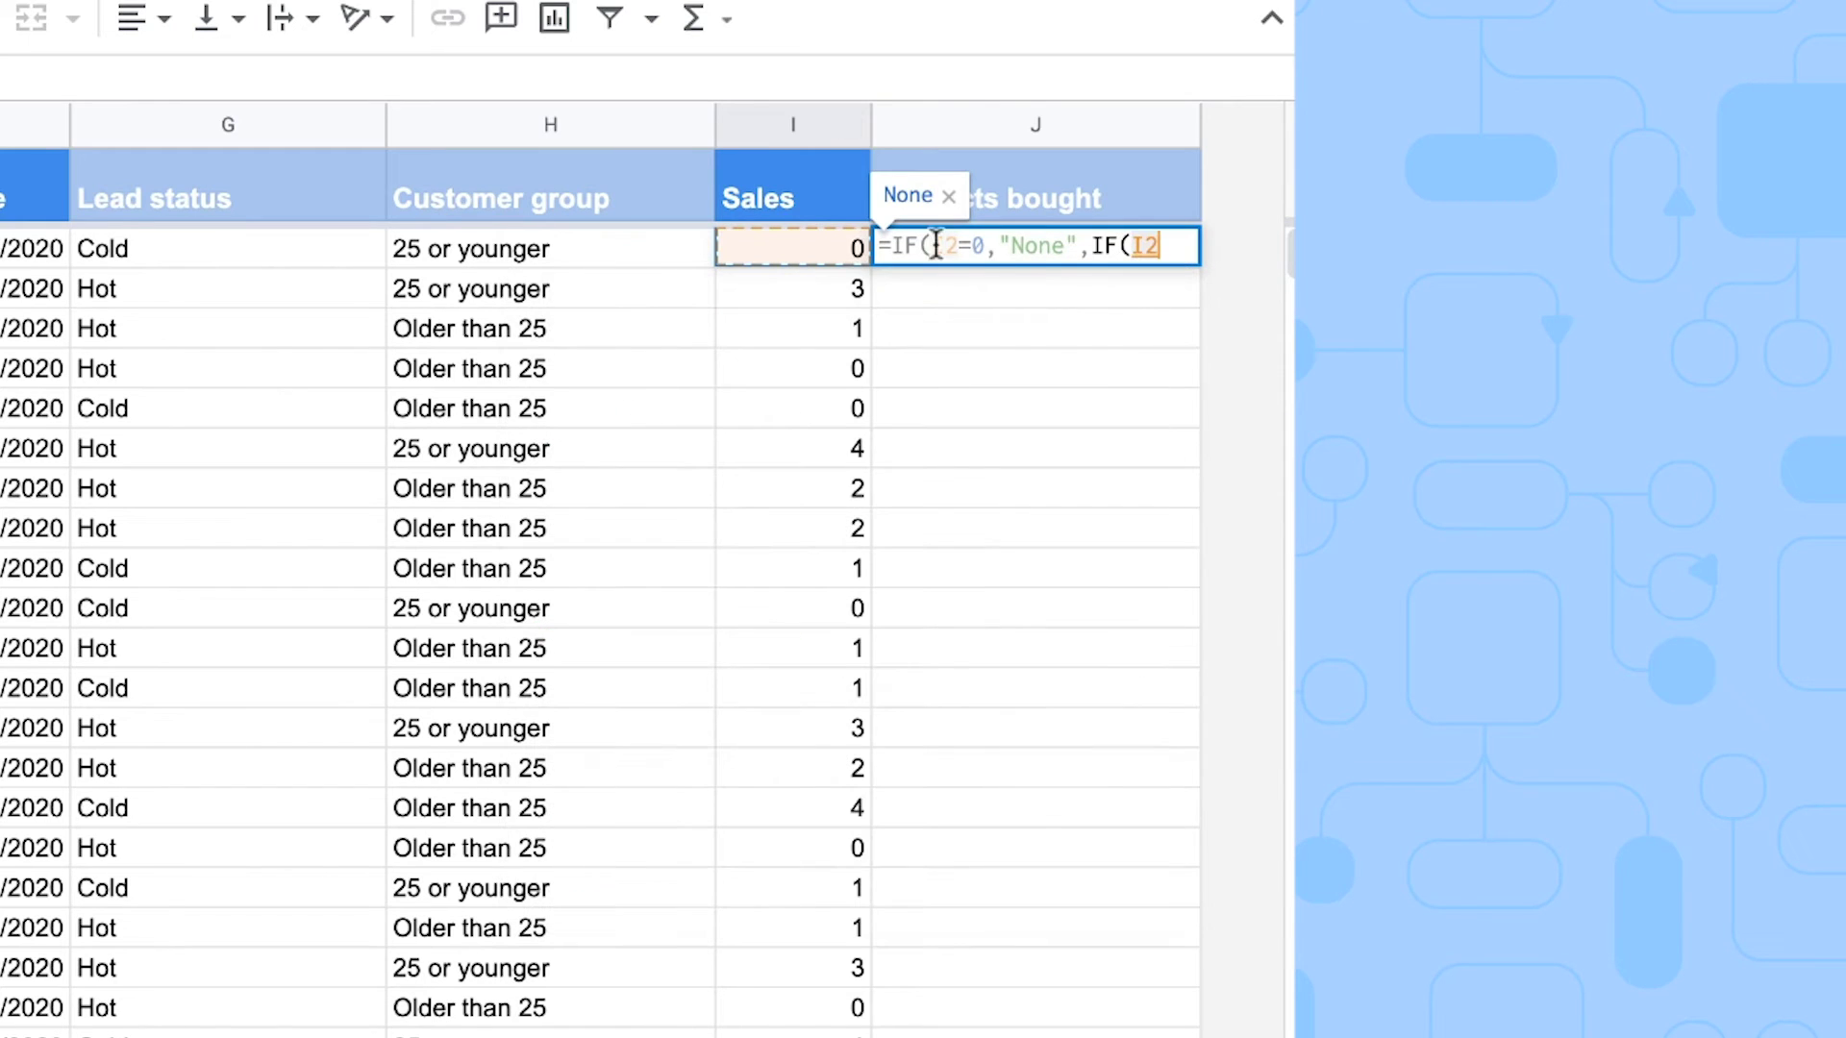
text(>1,"M)
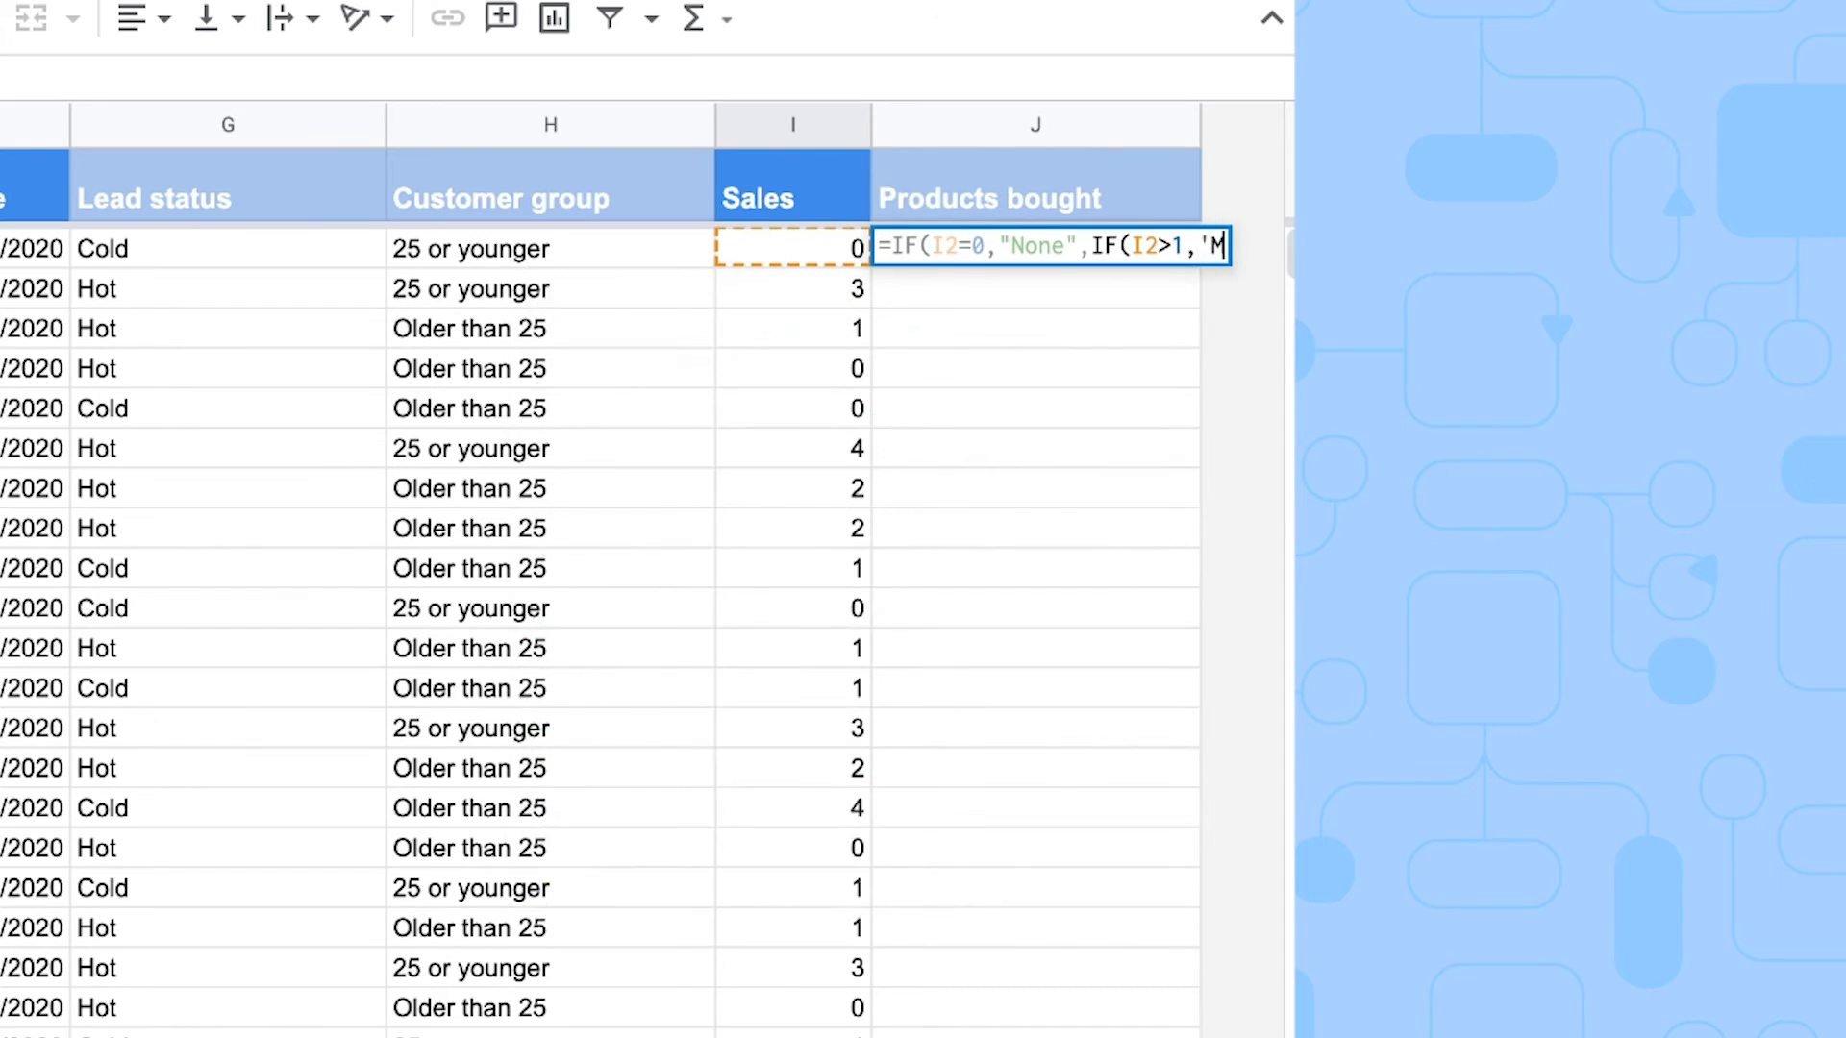
text(ultiple b)
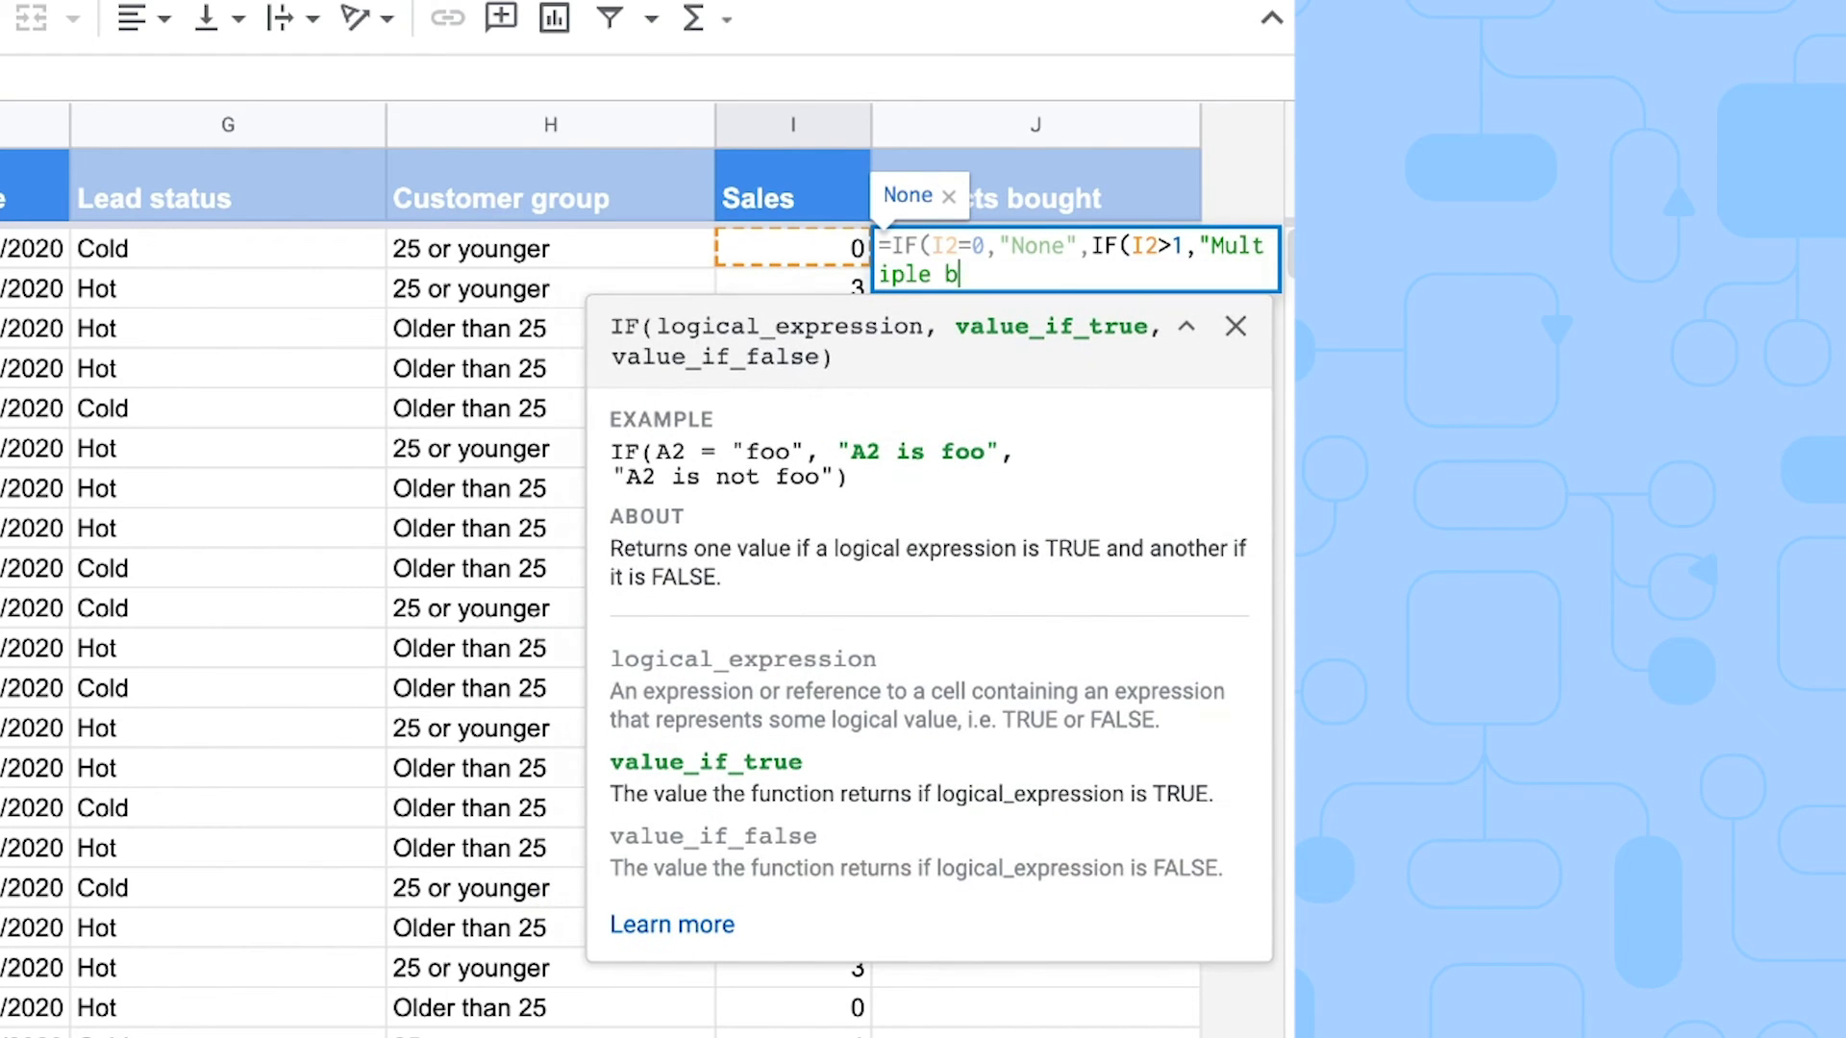
text(uys",")
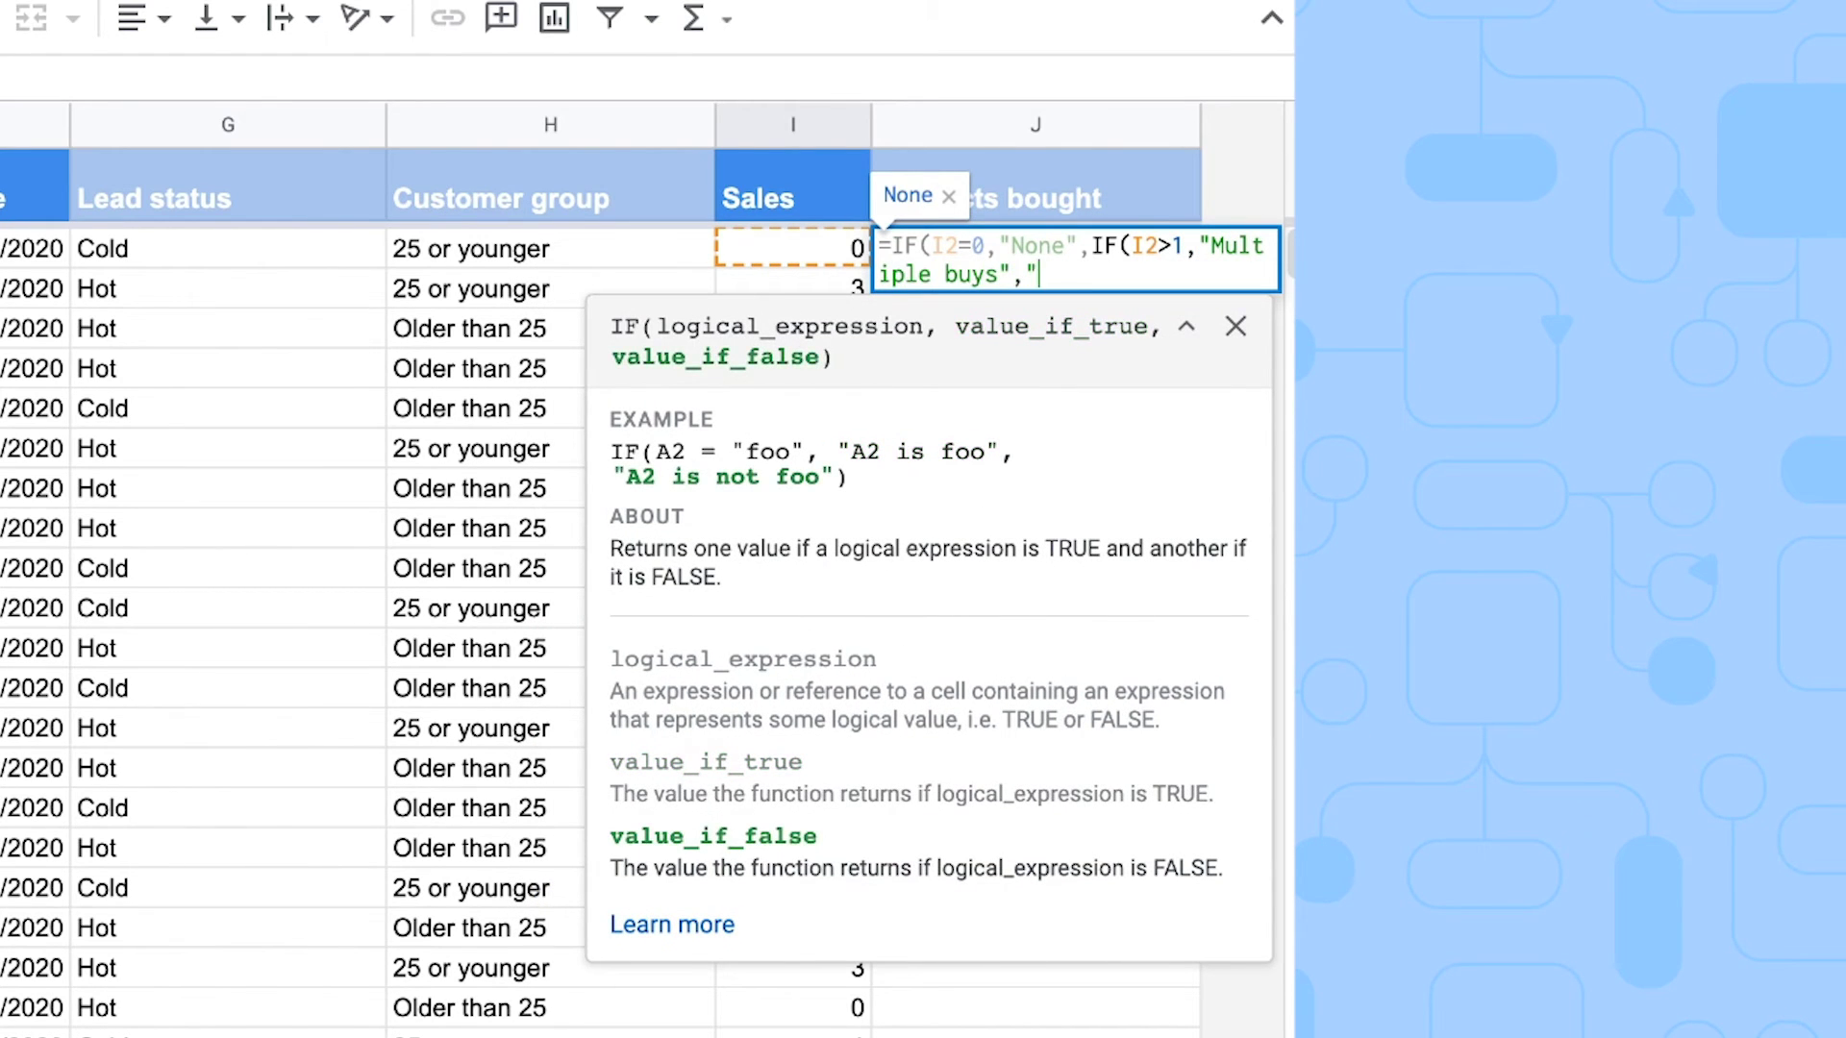
text(Single buy"))
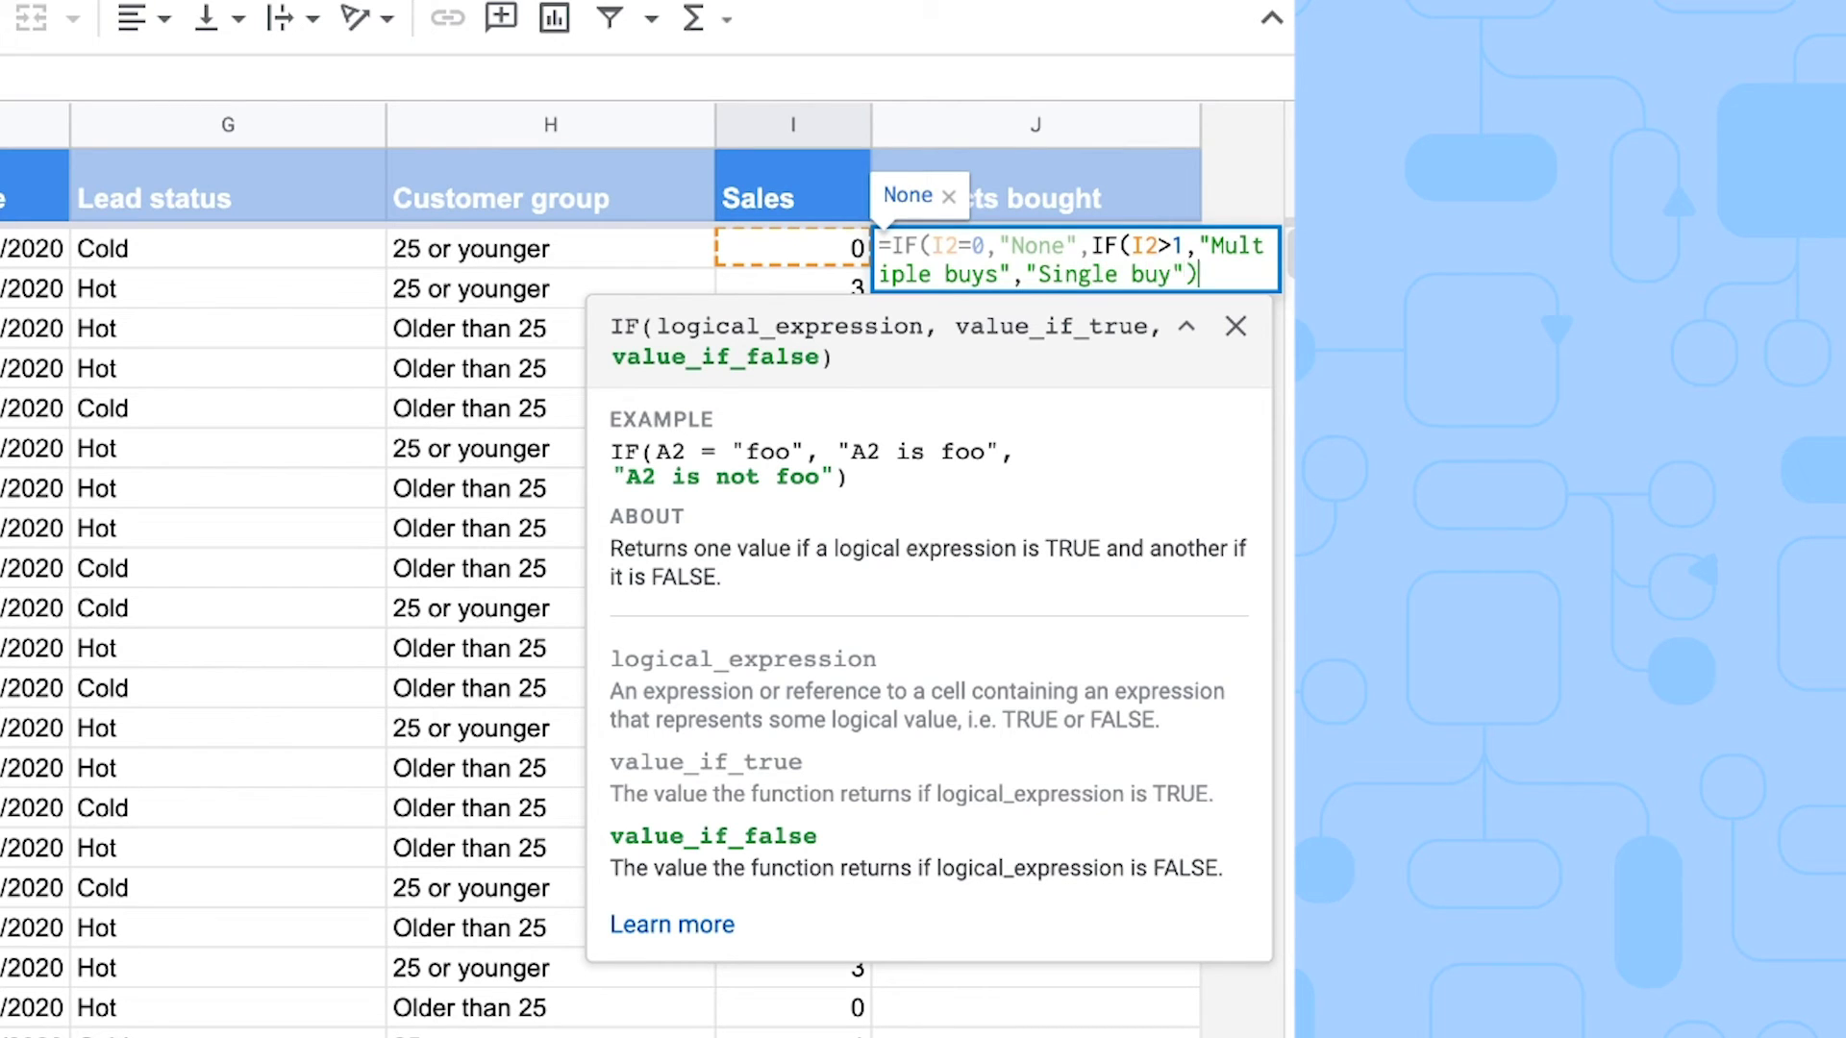
key(Return)
key(Up)
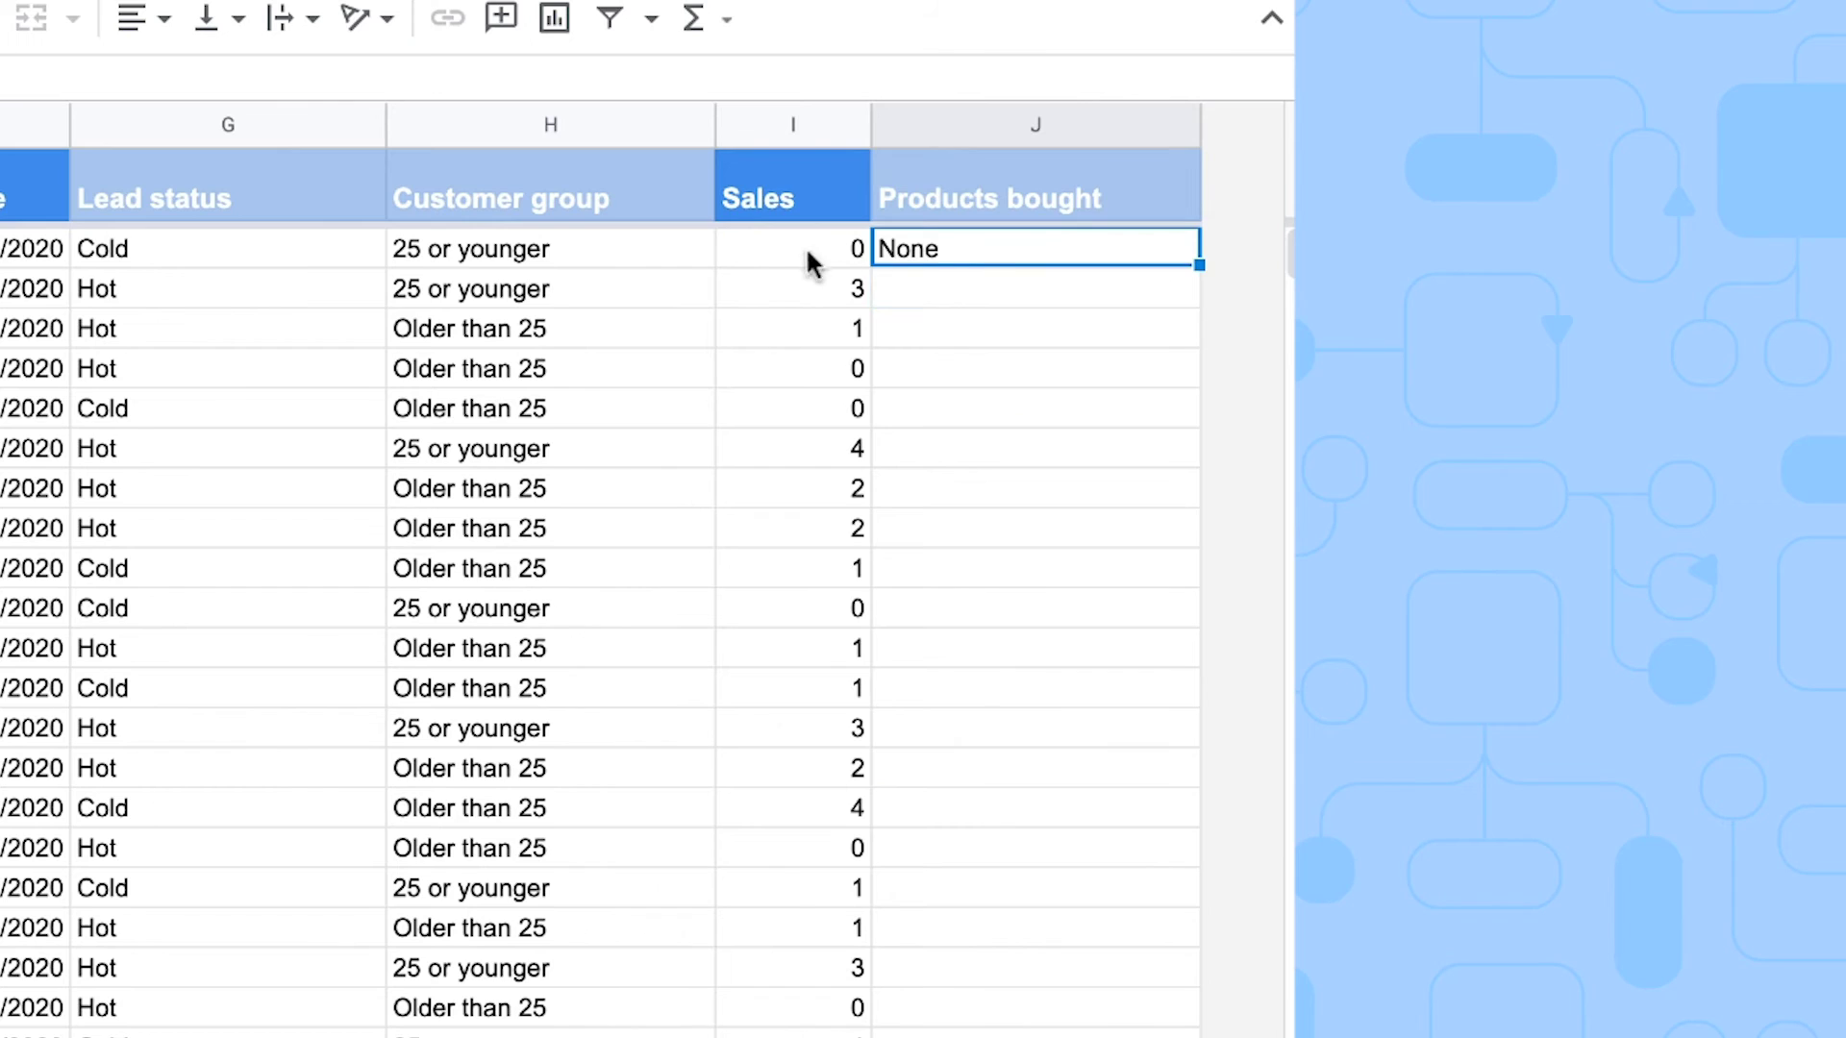
- Copy J2's nested IF down column J; confirm sales 3 gives Multiple buys, 1 gives Single buy
double_click(1198, 263)
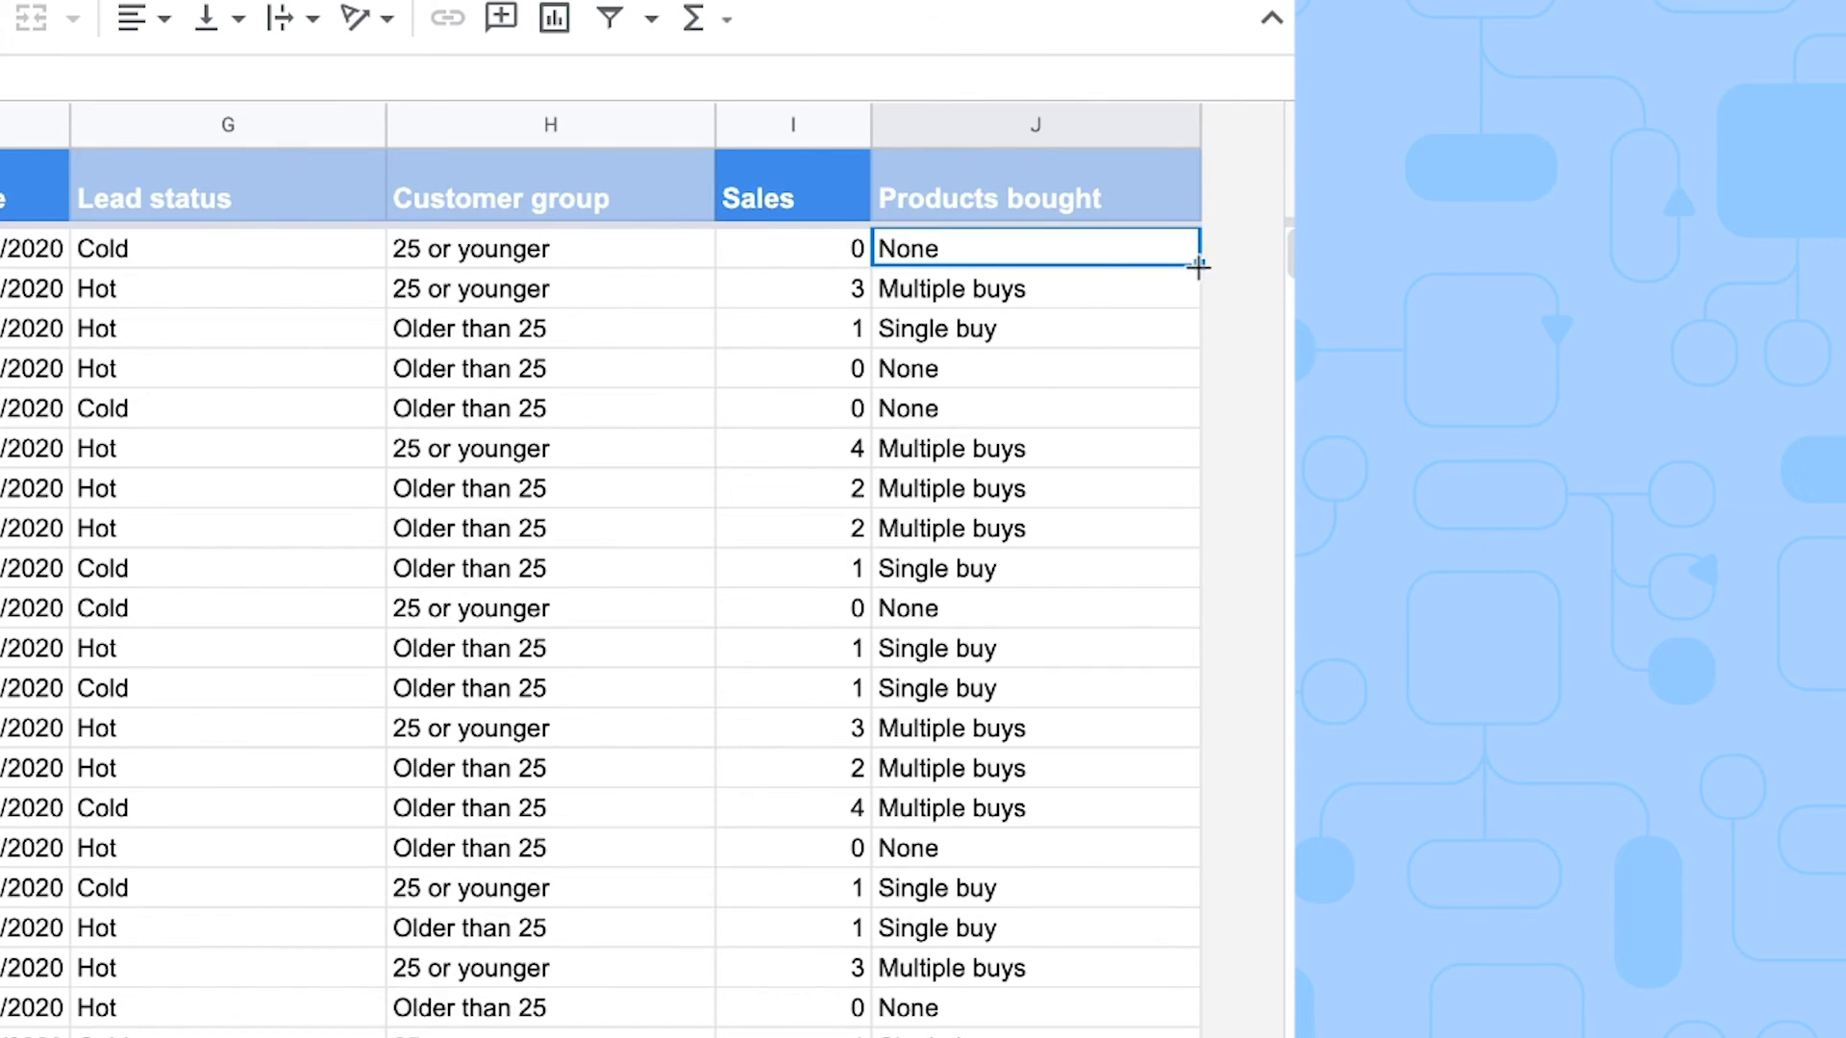
click(846, 294)
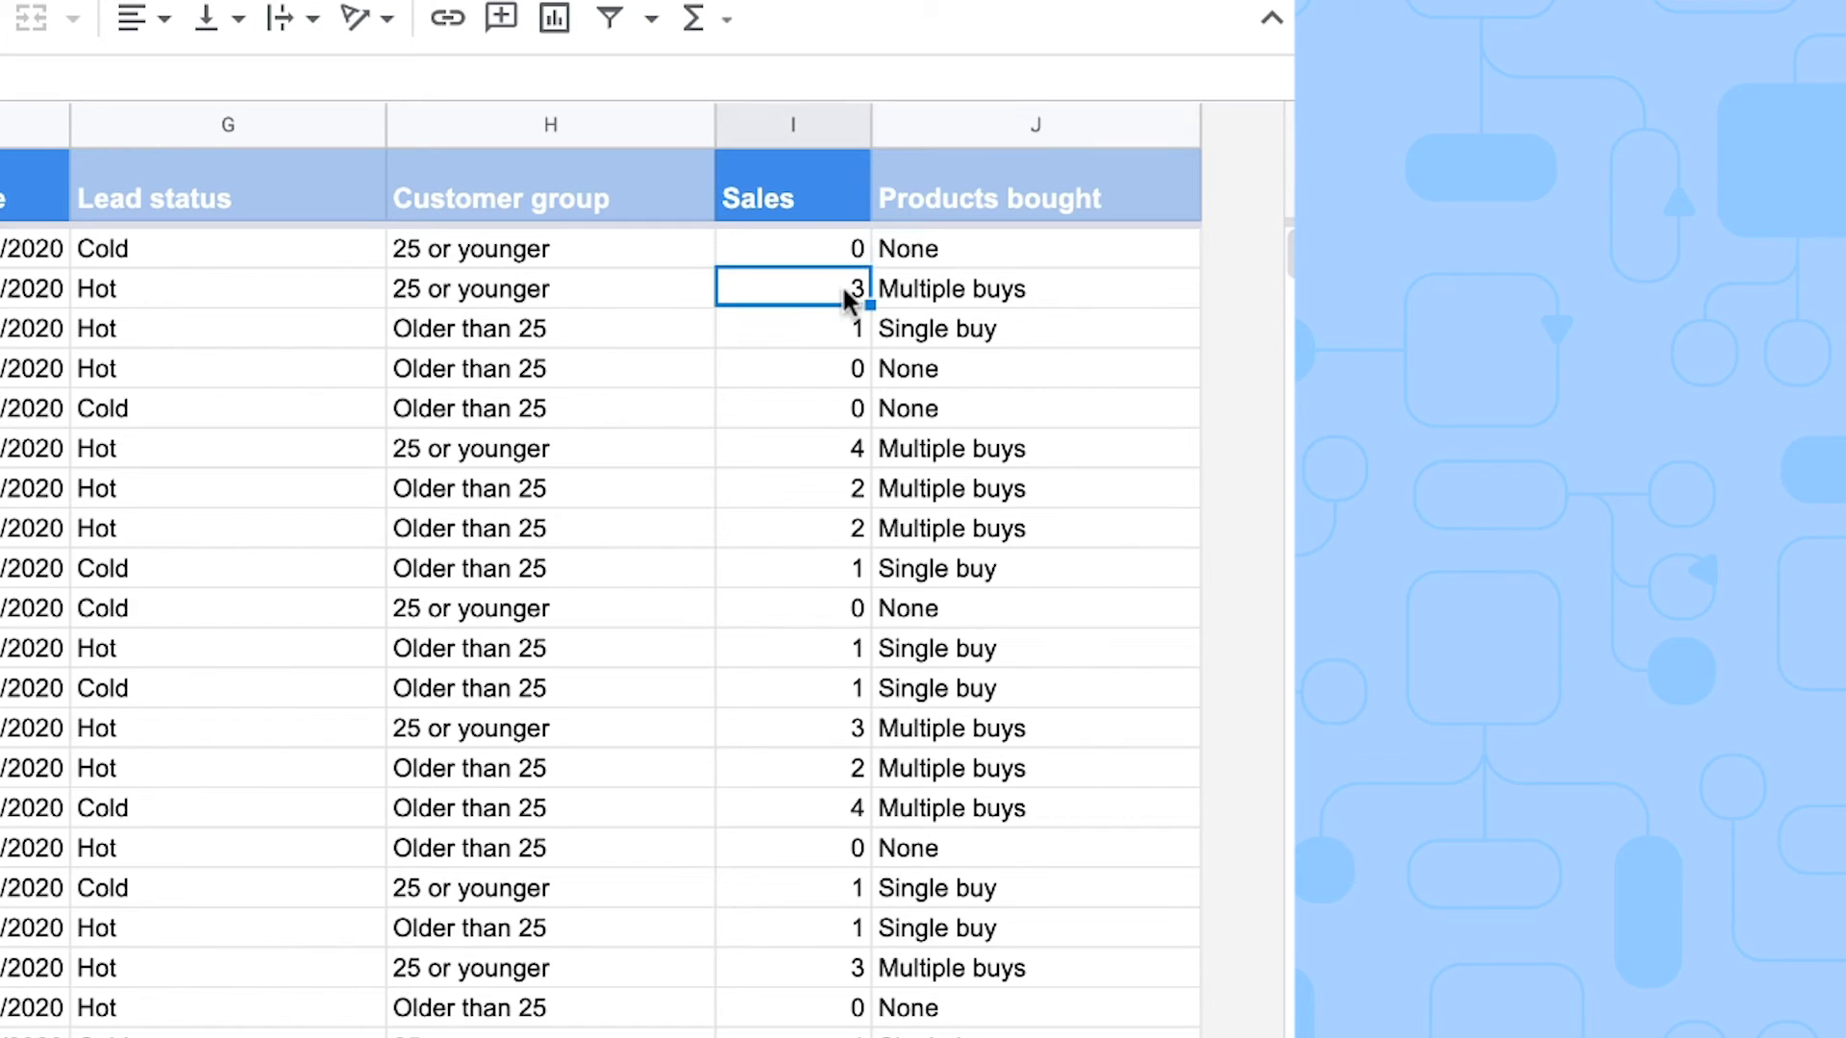
click(1034, 289)
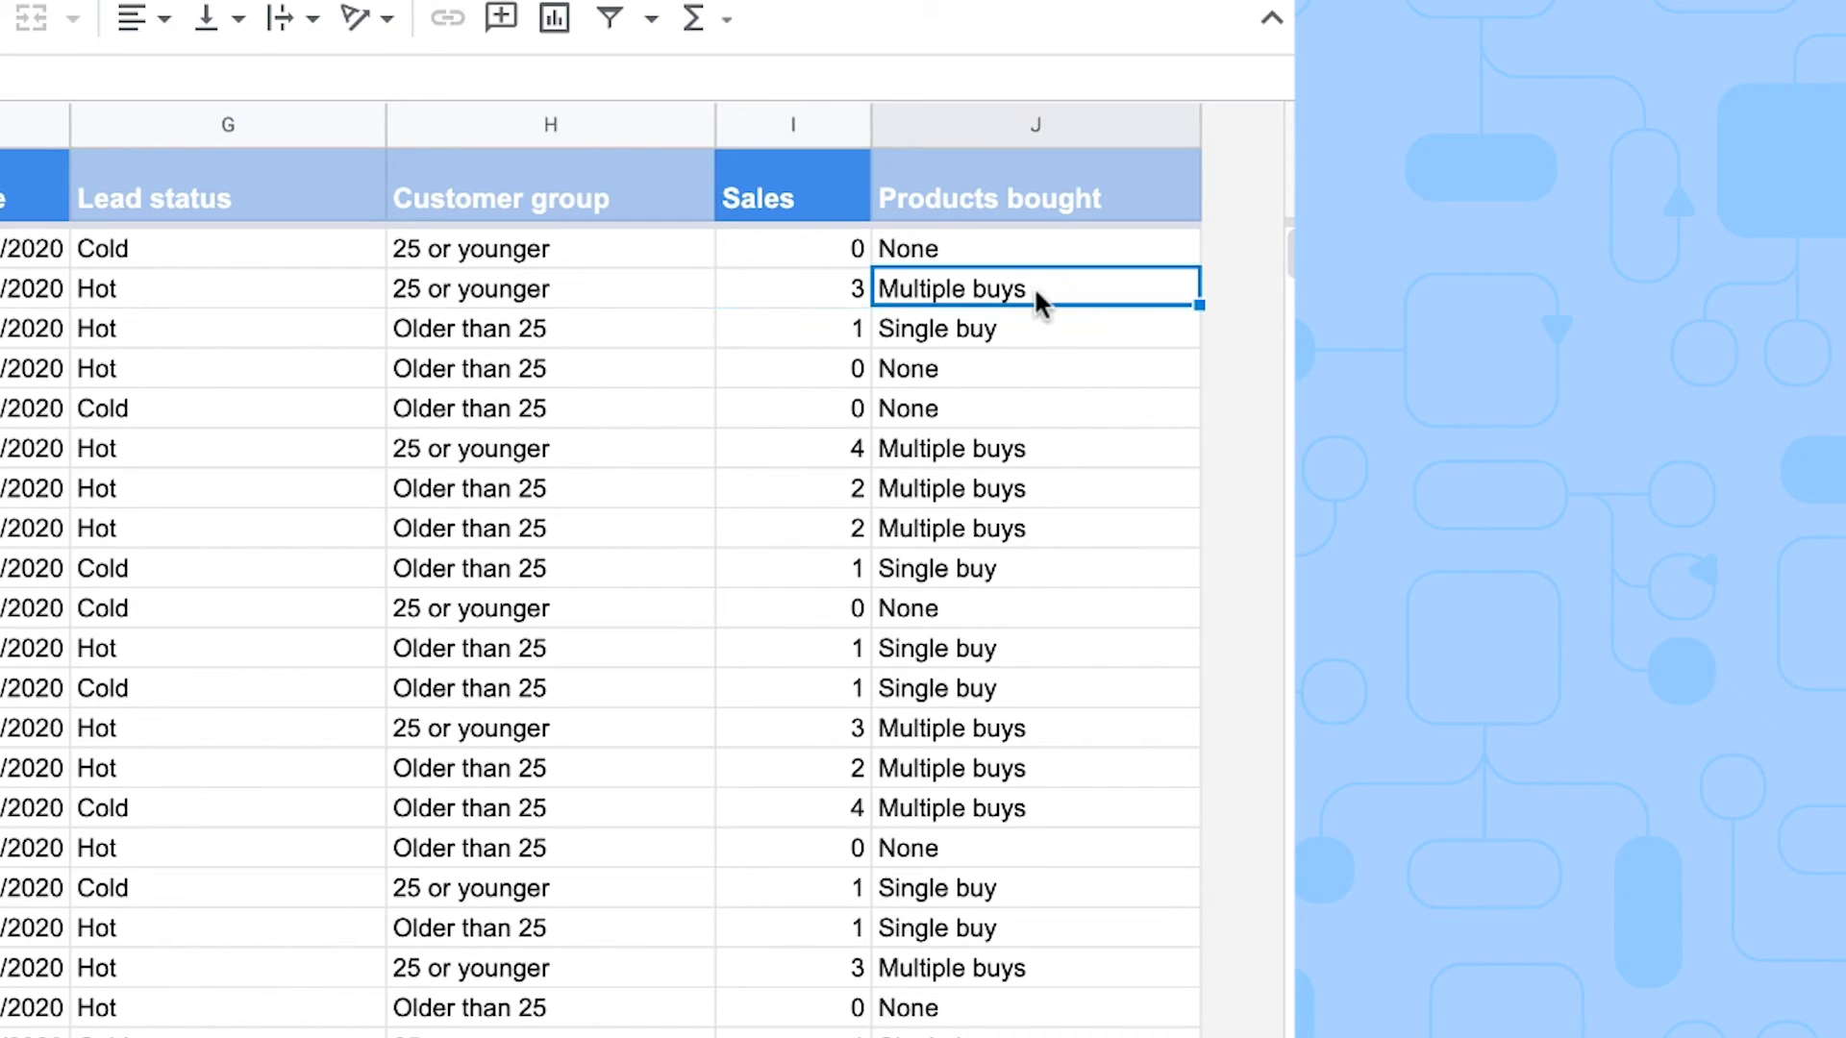
click(833, 327)
click(911, 330)
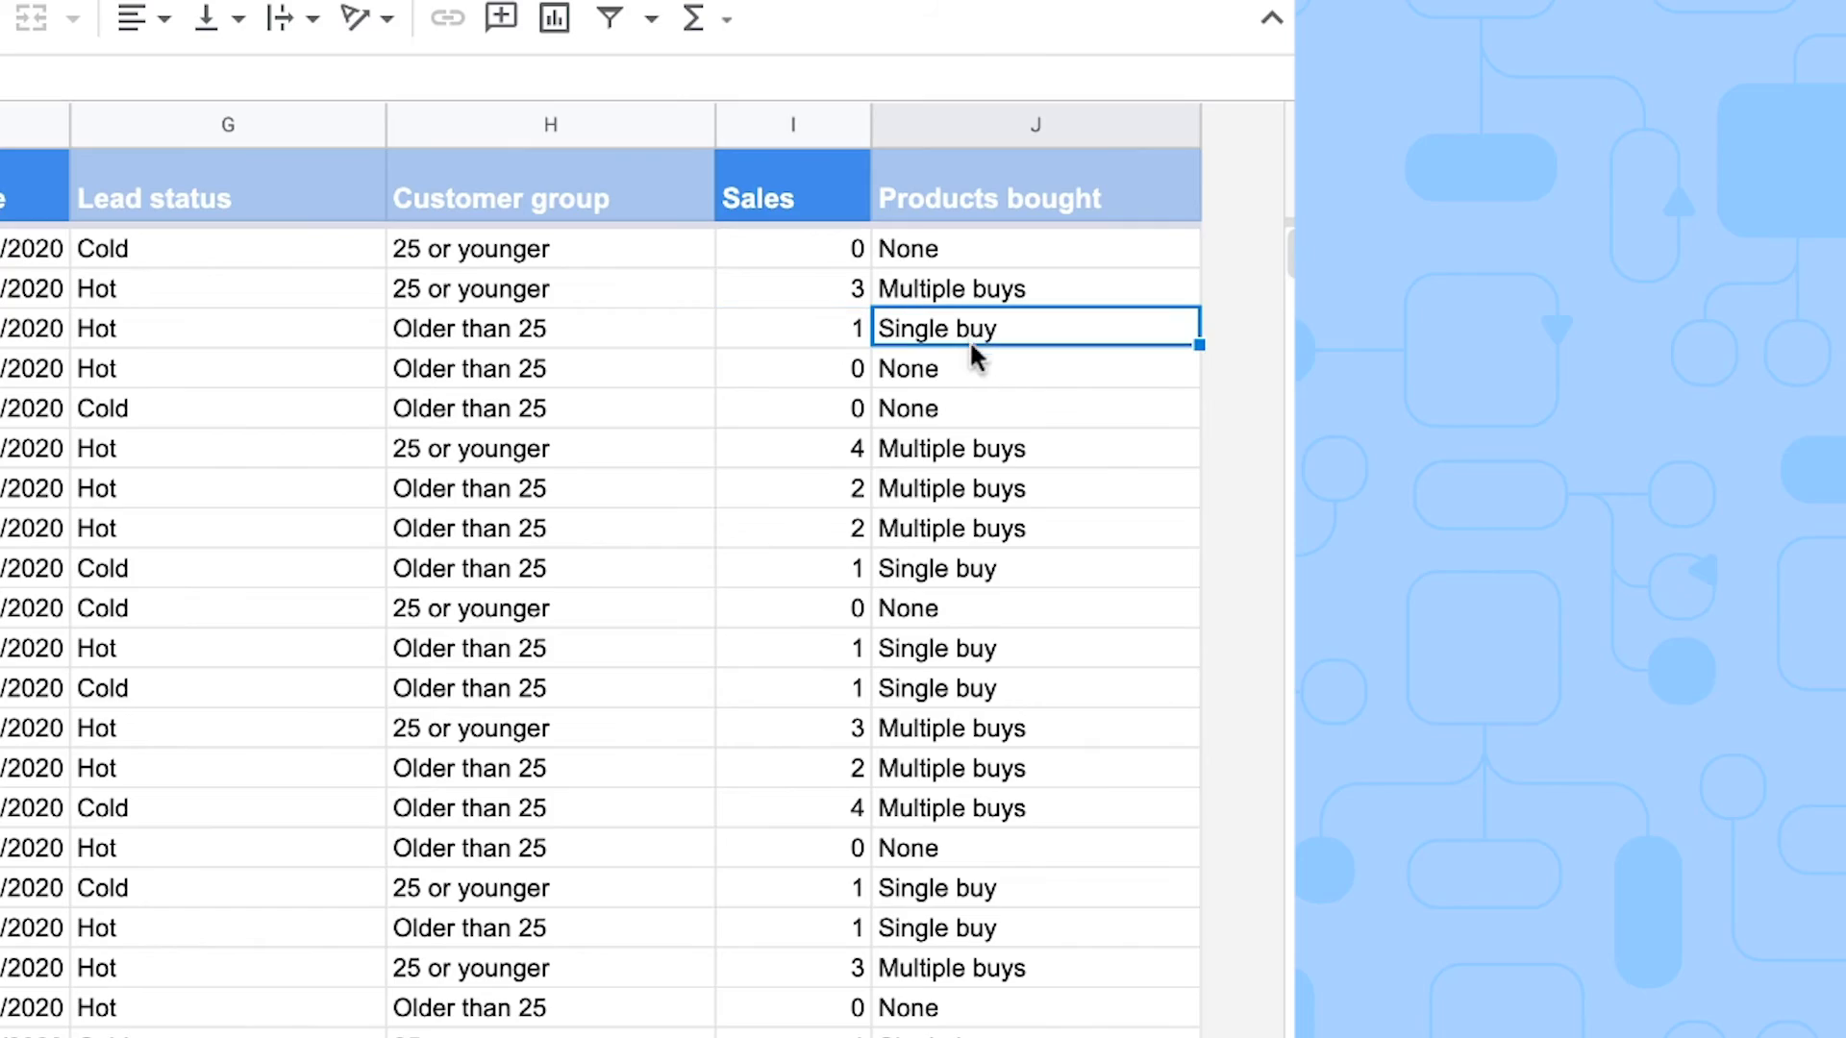